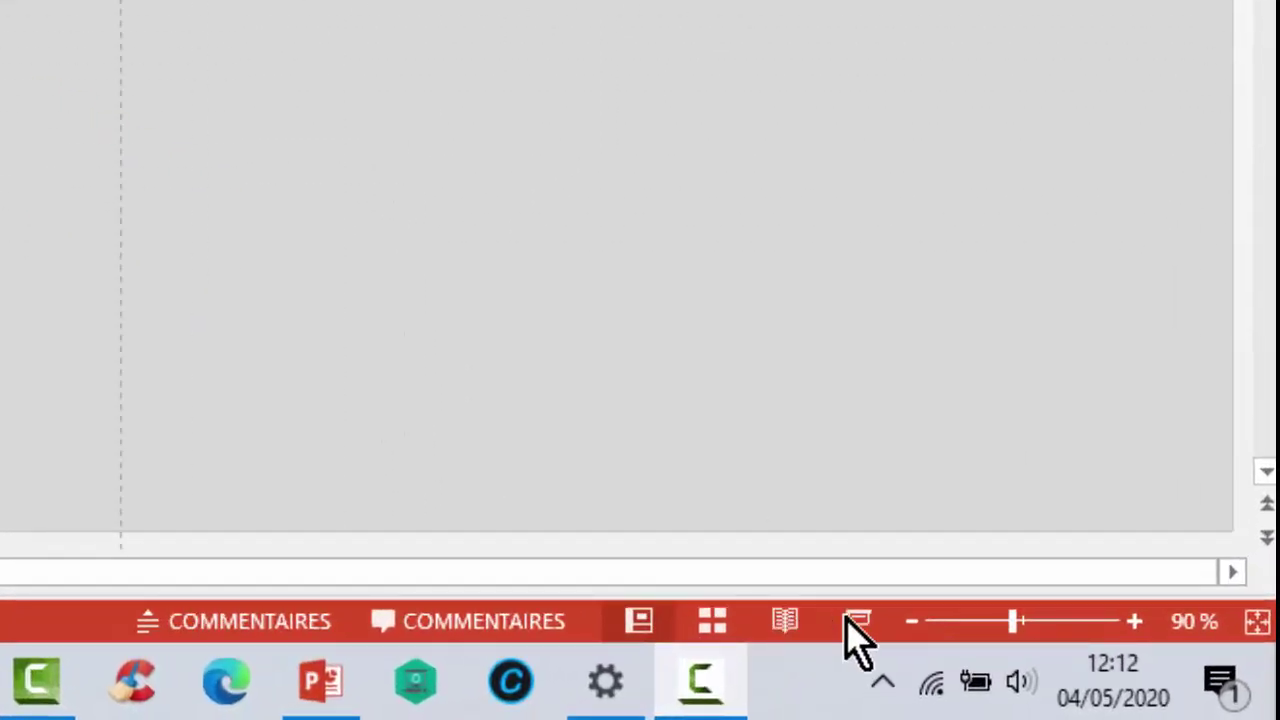
- Play the finished animal-definitions slide as a full-screen slideshow
{"action": "left_click", "coordinate": [1105, 679]}
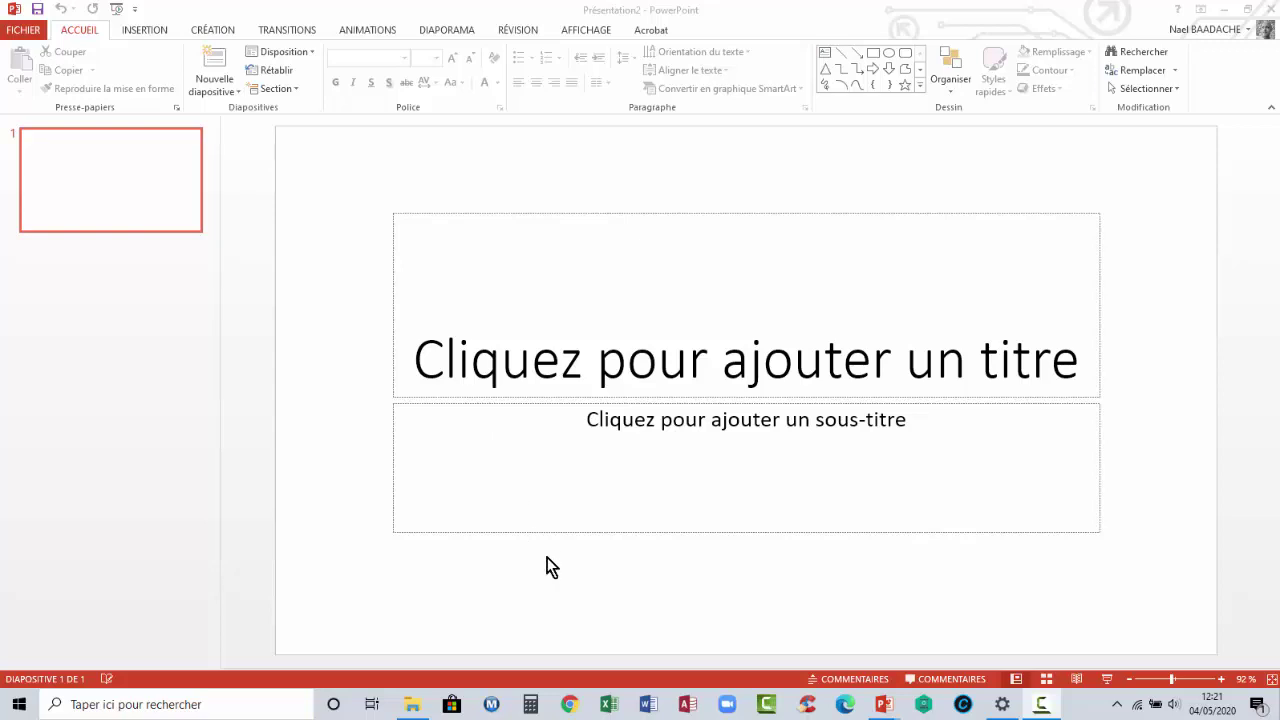
- Delete the title and subtitle placeholders and draw a rectangle covering the whole slide
{"action": "left_click_drag", "start_coordinate": [333, 155], "coordinate": [1157, 592]}
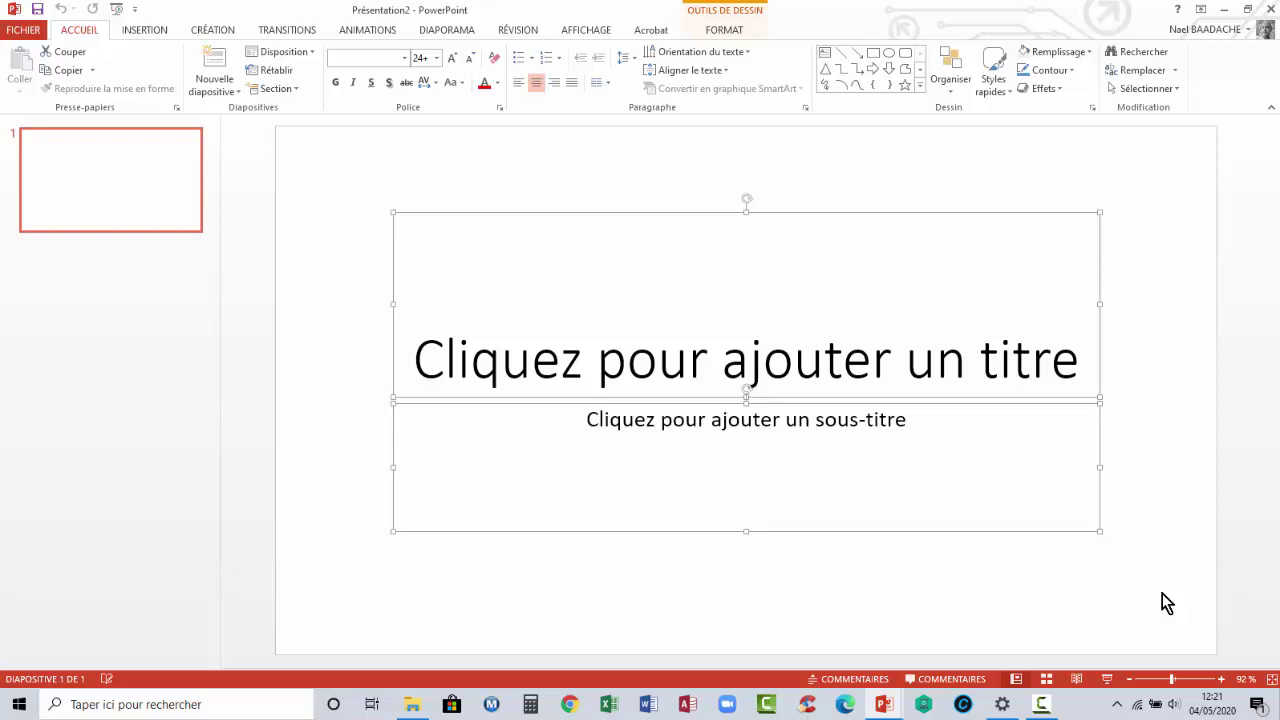
{"action": "key", "text": "Delete"}
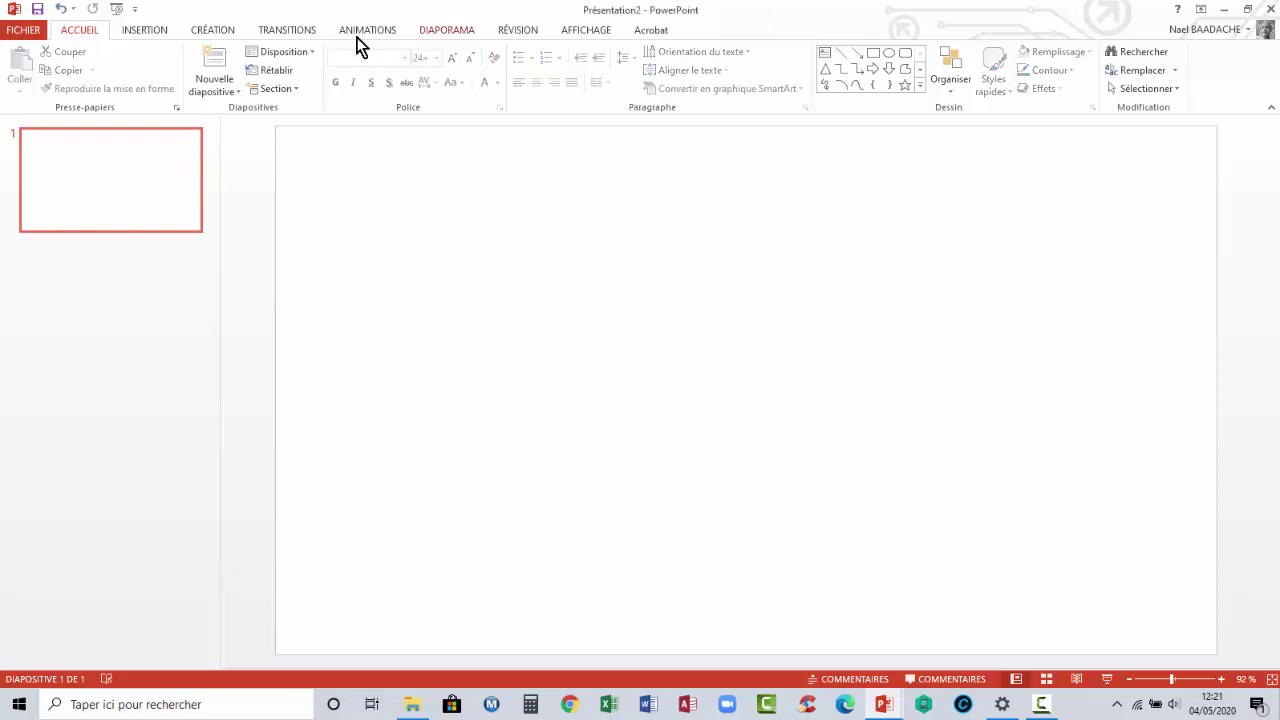
{"action": "left_click", "coordinate": [143, 31]}
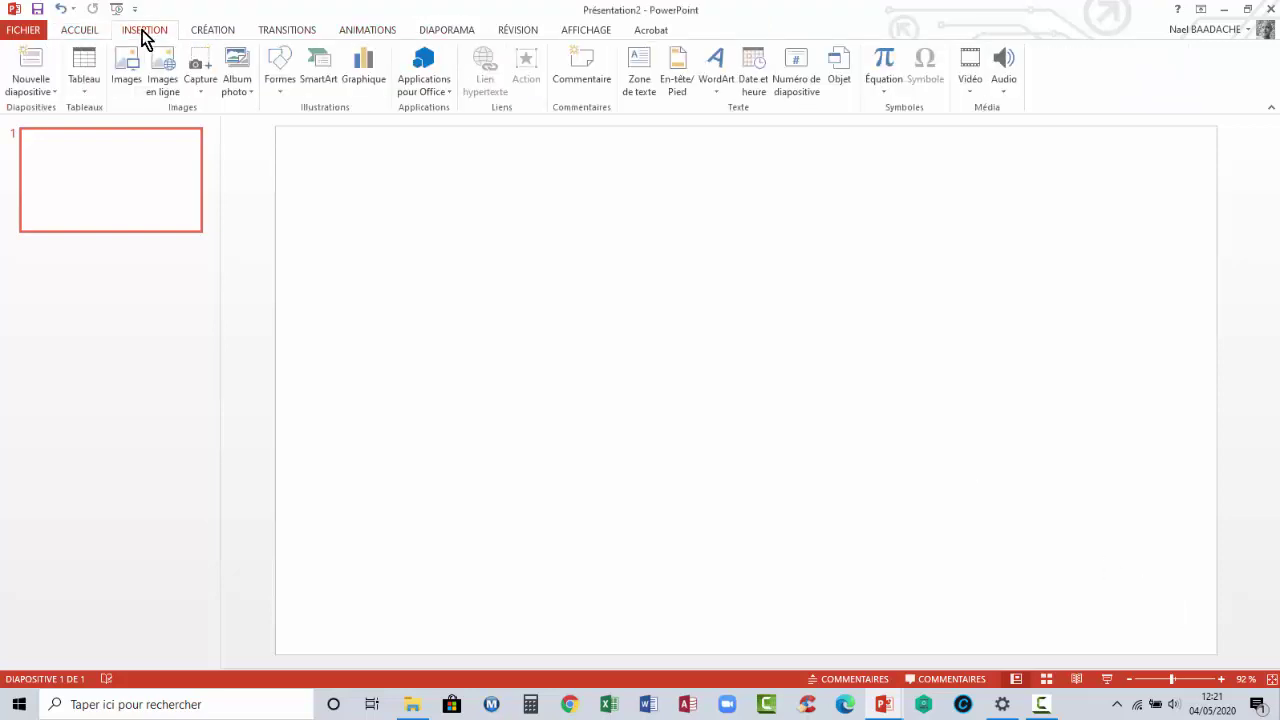
{"action": "left_click", "coordinate": [277, 92]}
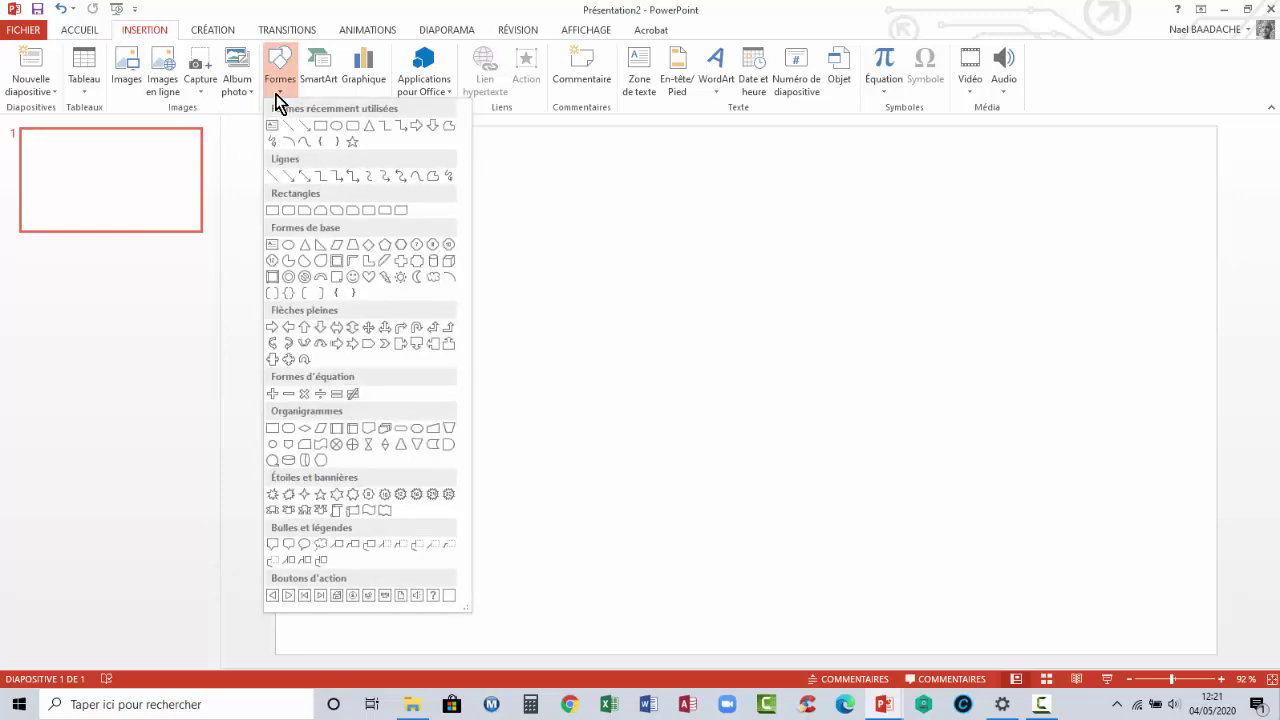
{"action": "left_click", "coordinate": [320, 125]}
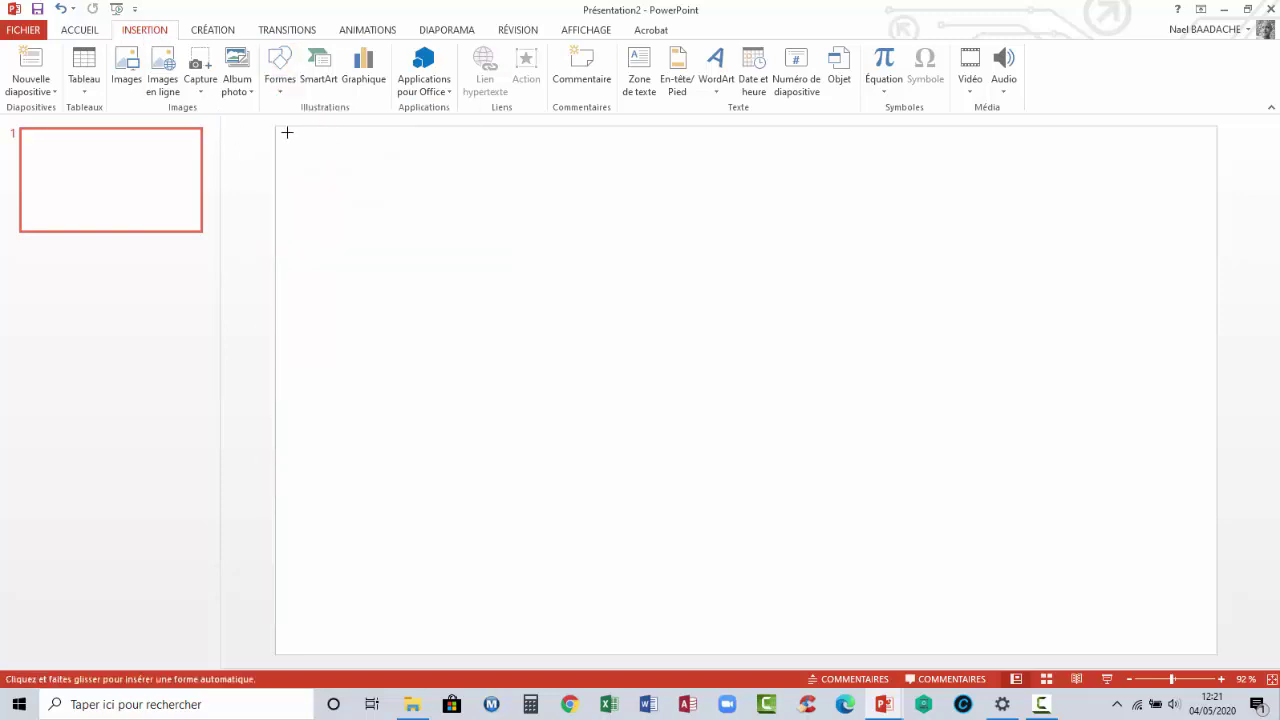
{"action": "left_click_drag", "start_coordinate": [278, 127], "coordinate": [1199, 624]}
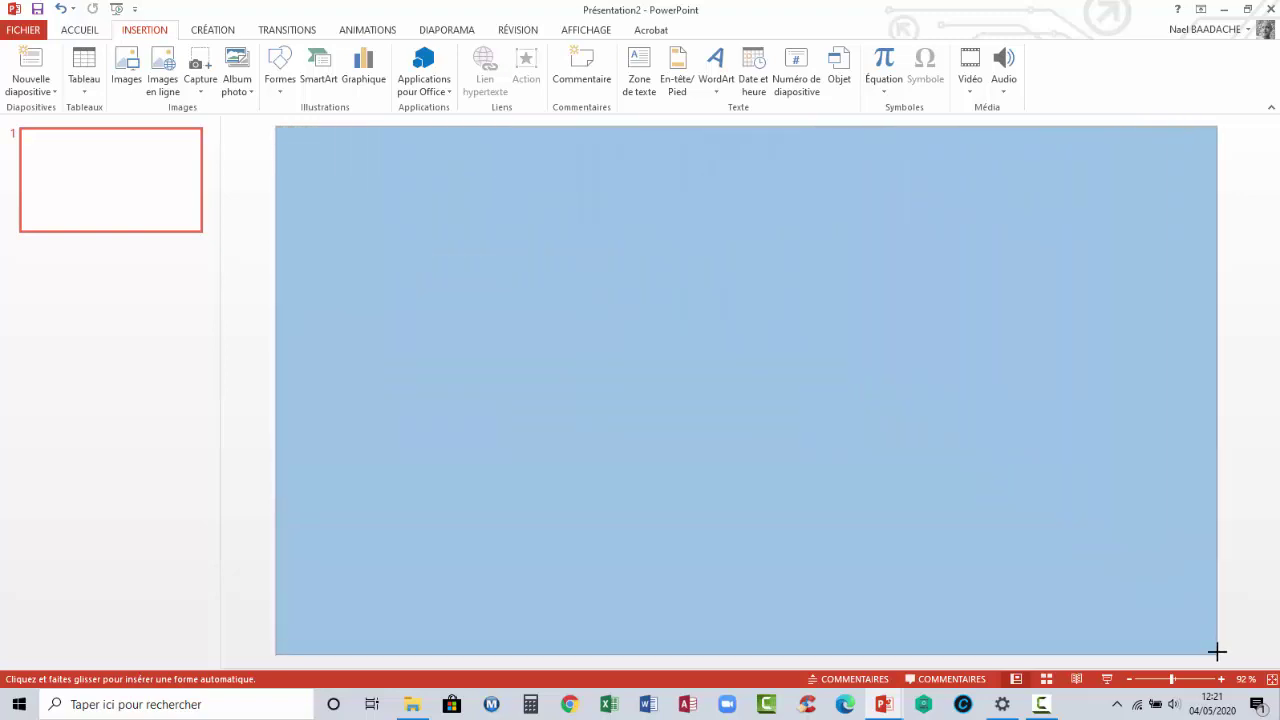
{"action": "left_click_drag", "start_coordinate": [1199, 624], "coordinate": [1215, 652]}
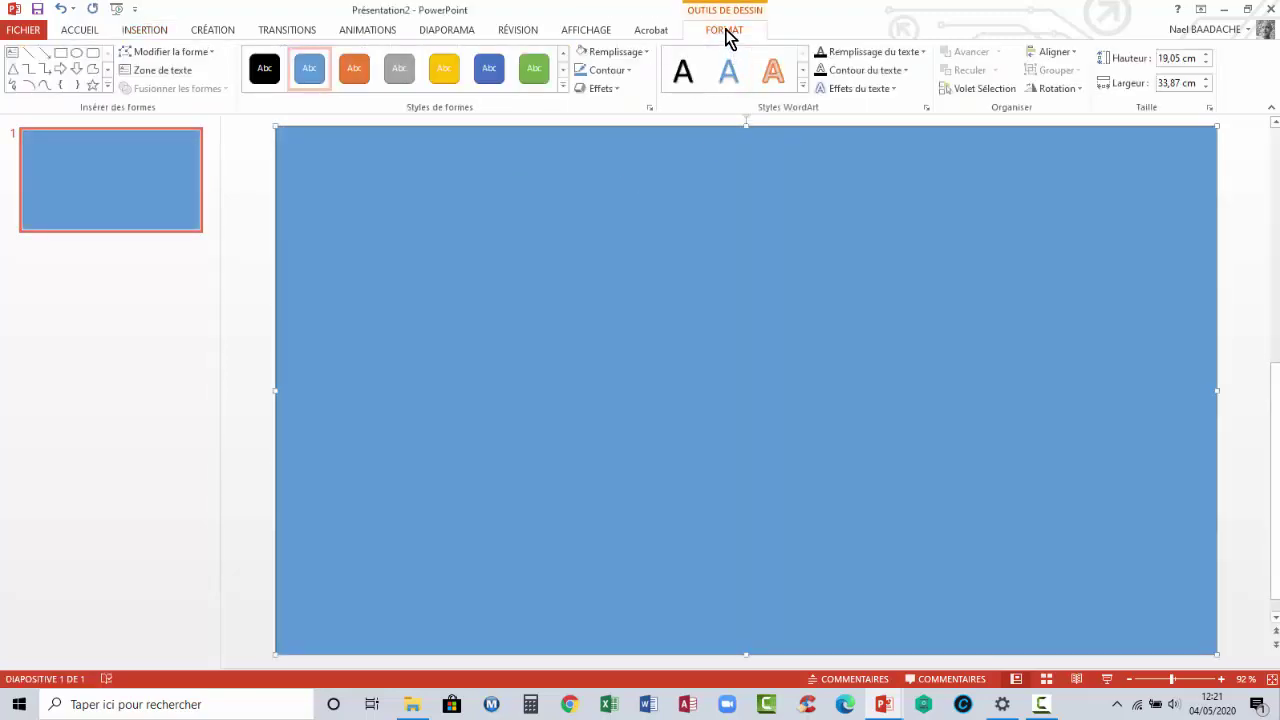
- Fill the full-slide rectangle light grey
{"action": "left_click", "coordinate": [644, 55]}
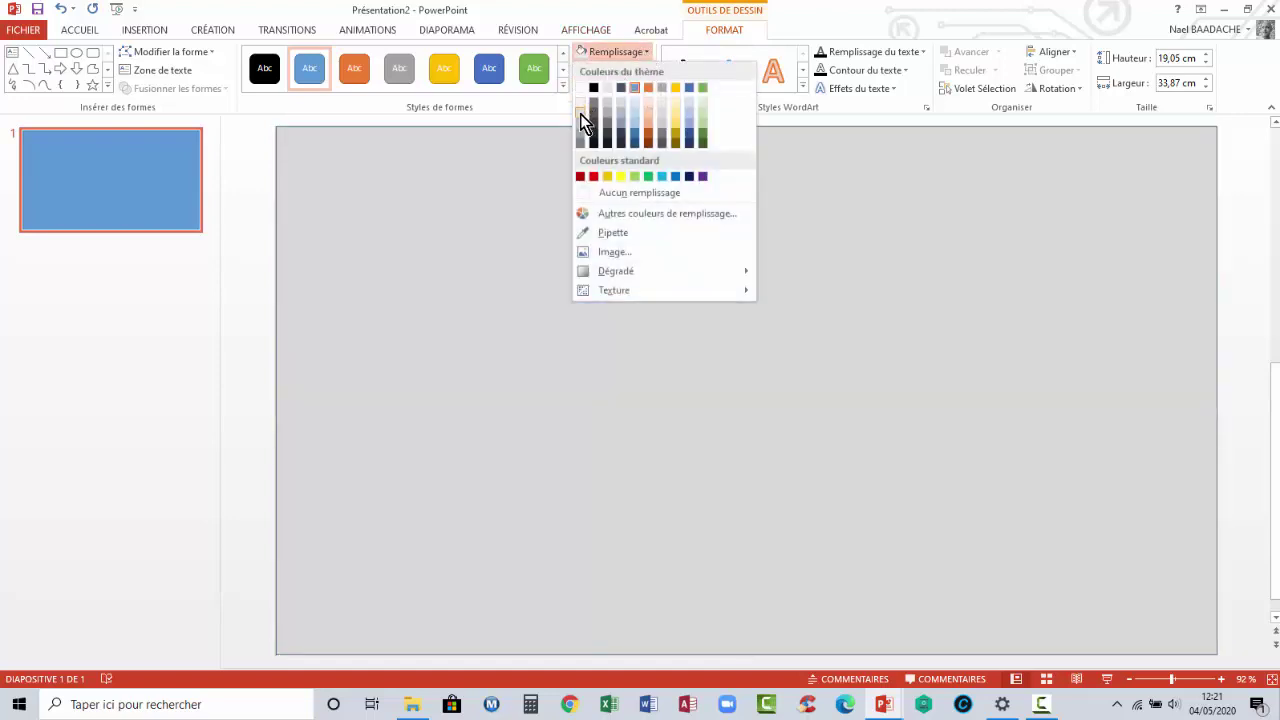
{"action": "left_click", "coordinate": [580, 113]}
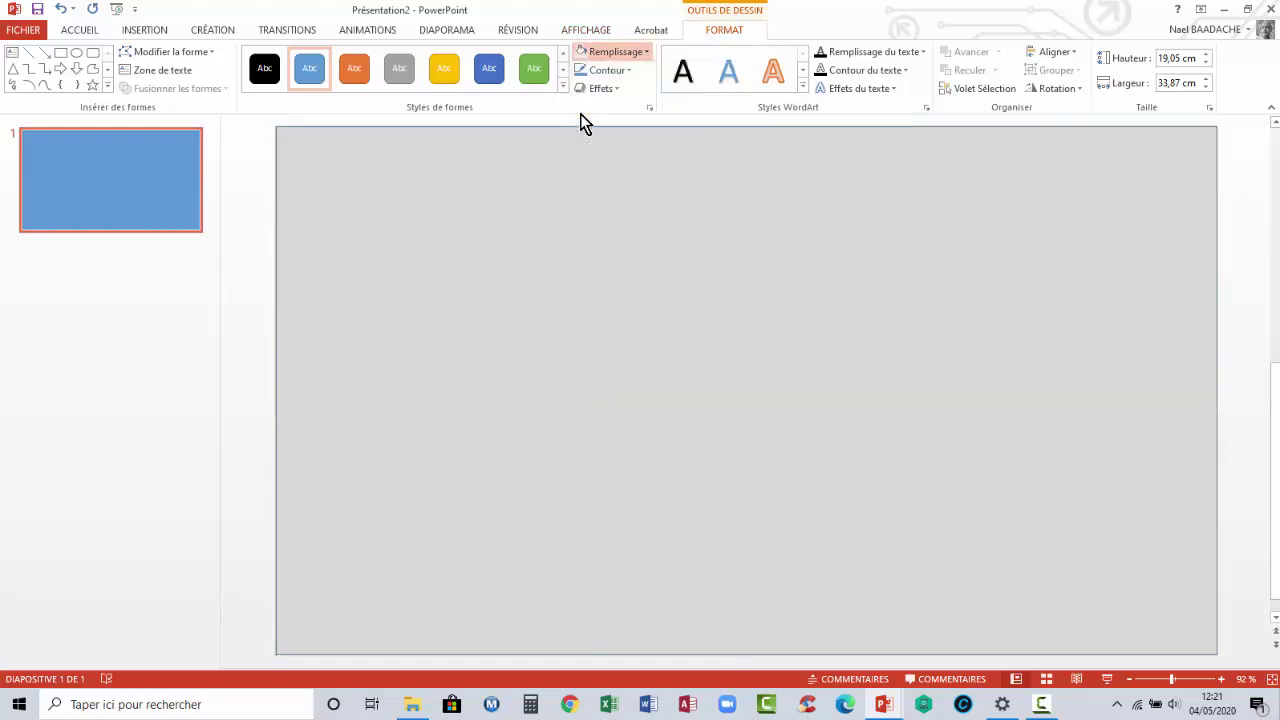
{"action": "left_click", "coordinate": [147, 32]}
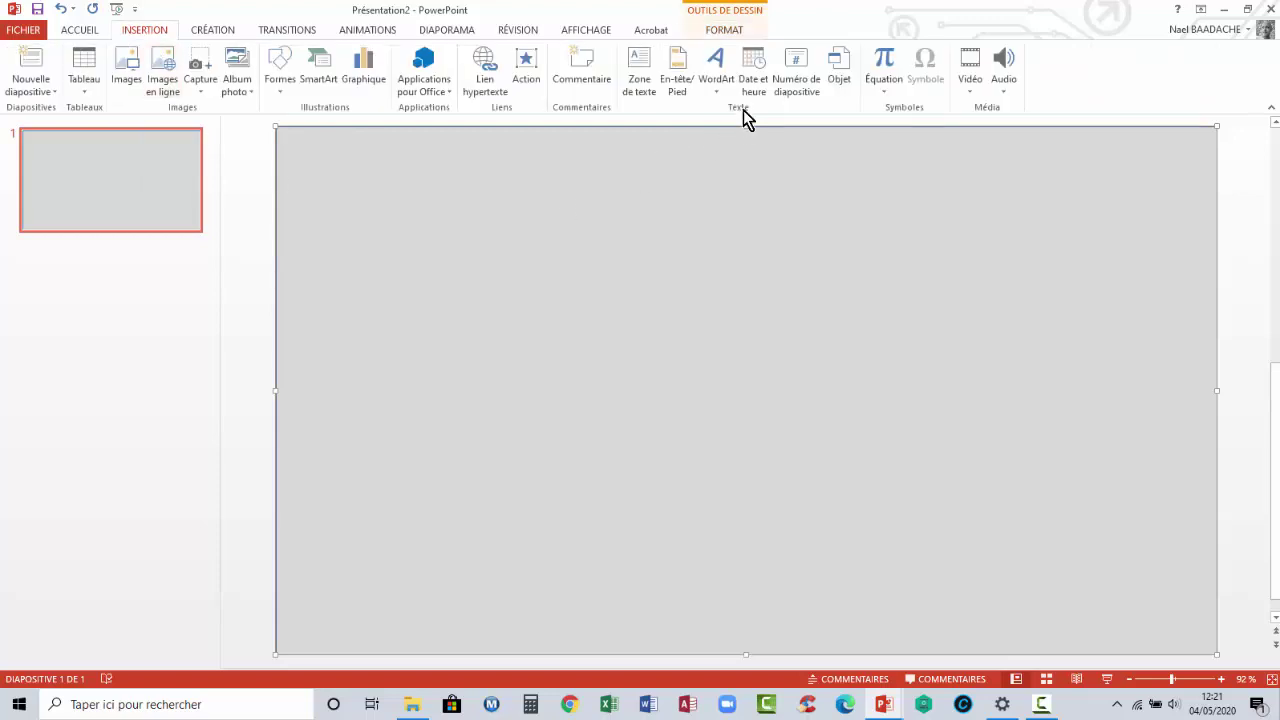
- Insert a first-style WordArt box reading 'MON SOMMAIRE'
{"action": "left_click", "coordinate": [716, 100]}
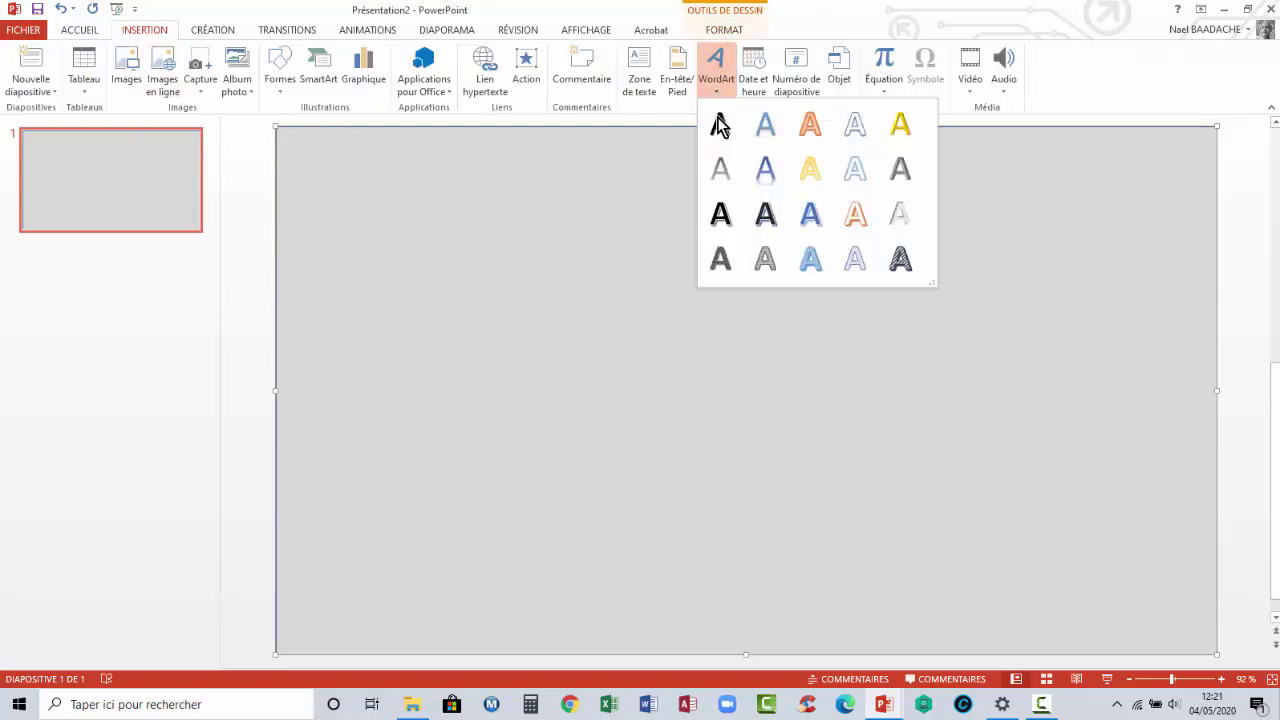
{"action": "left_click", "coordinate": [720, 127]}
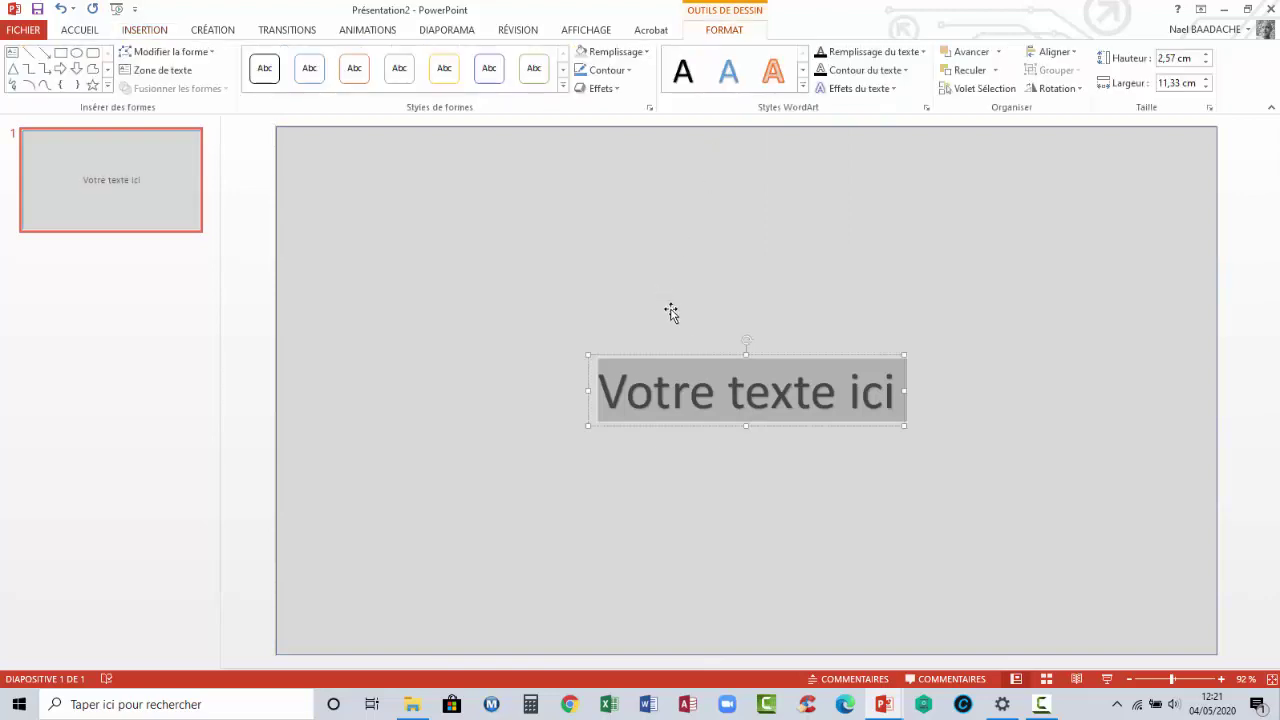
{"action": "left_click", "coordinate": [683, 347]}
{"action": "left_click_drag", "start_coordinate": [683, 347], "coordinate": [657, 323]}
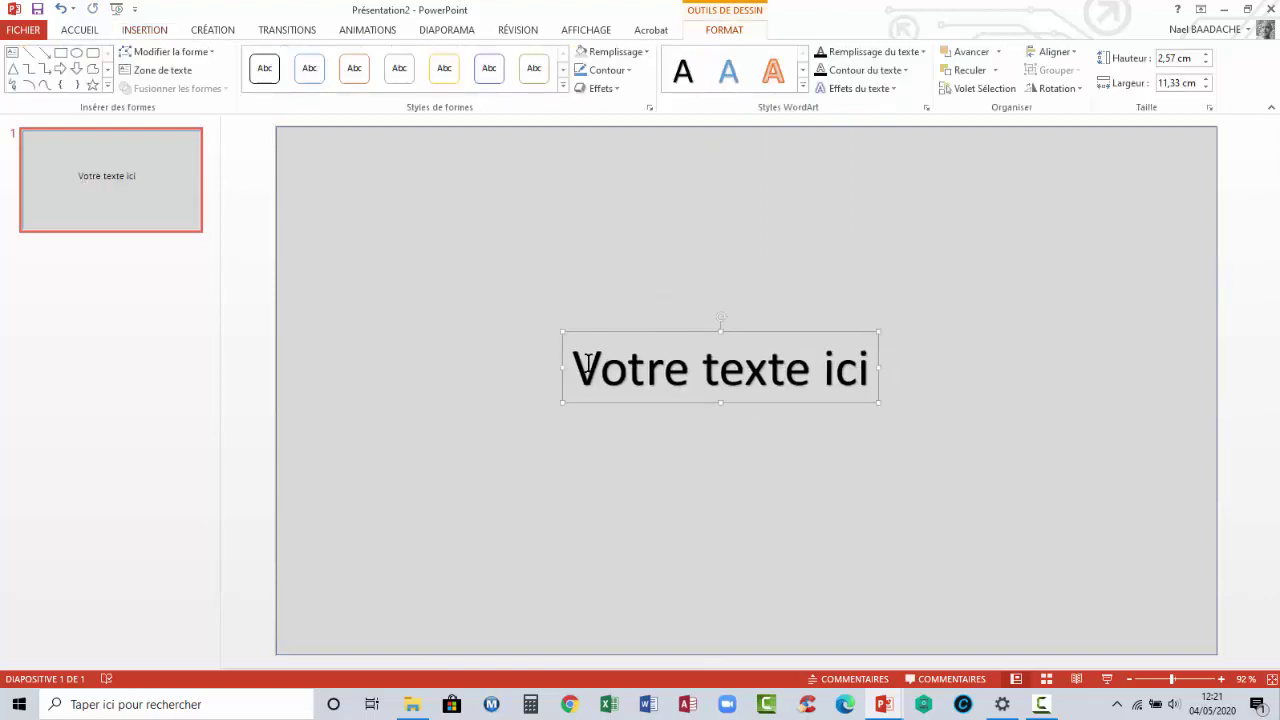
{"action": "left_click_drag", "start_coordinate": [572, 368], "coordinate": [890, 362]}
{"action": "type", "text": "m"}
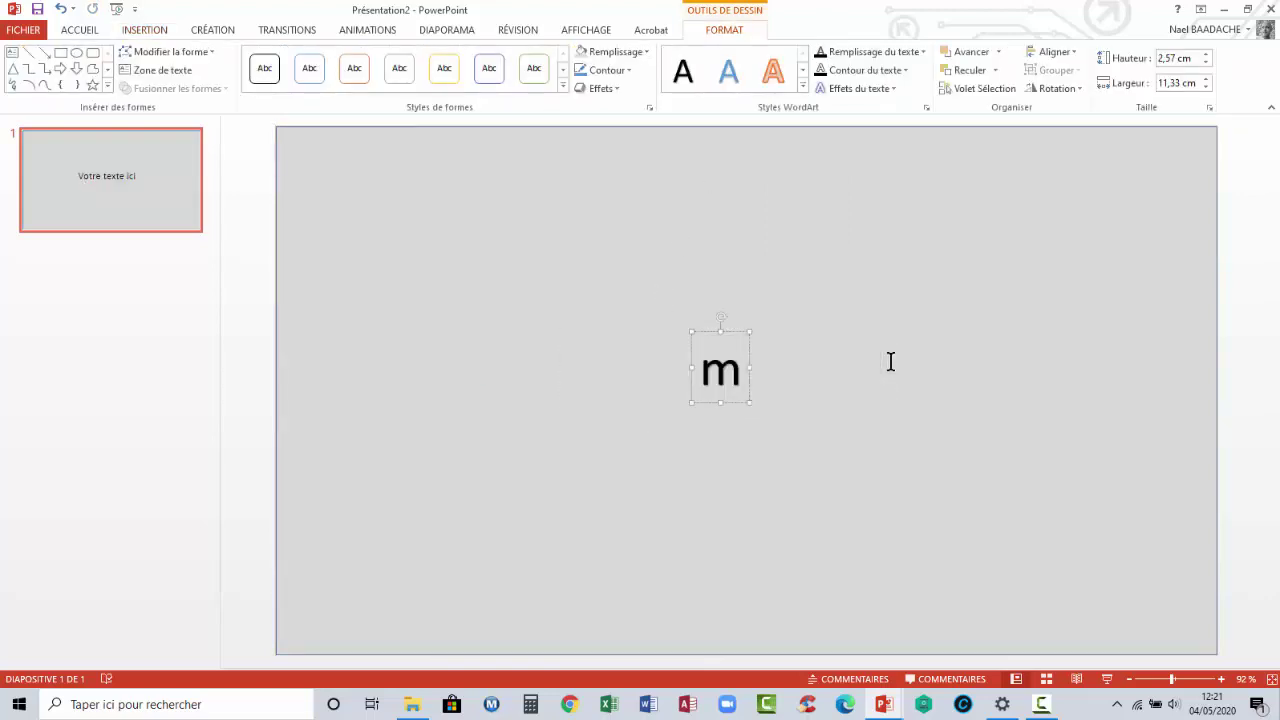
{"action": "type", "text": "on"}
{"action": "key", "text": "BackSpace"}
{"action": "key", "text": "BackSpace"}
{"action": "key", "text": "BackSpace"}
{"action": "type", "text": "M"}
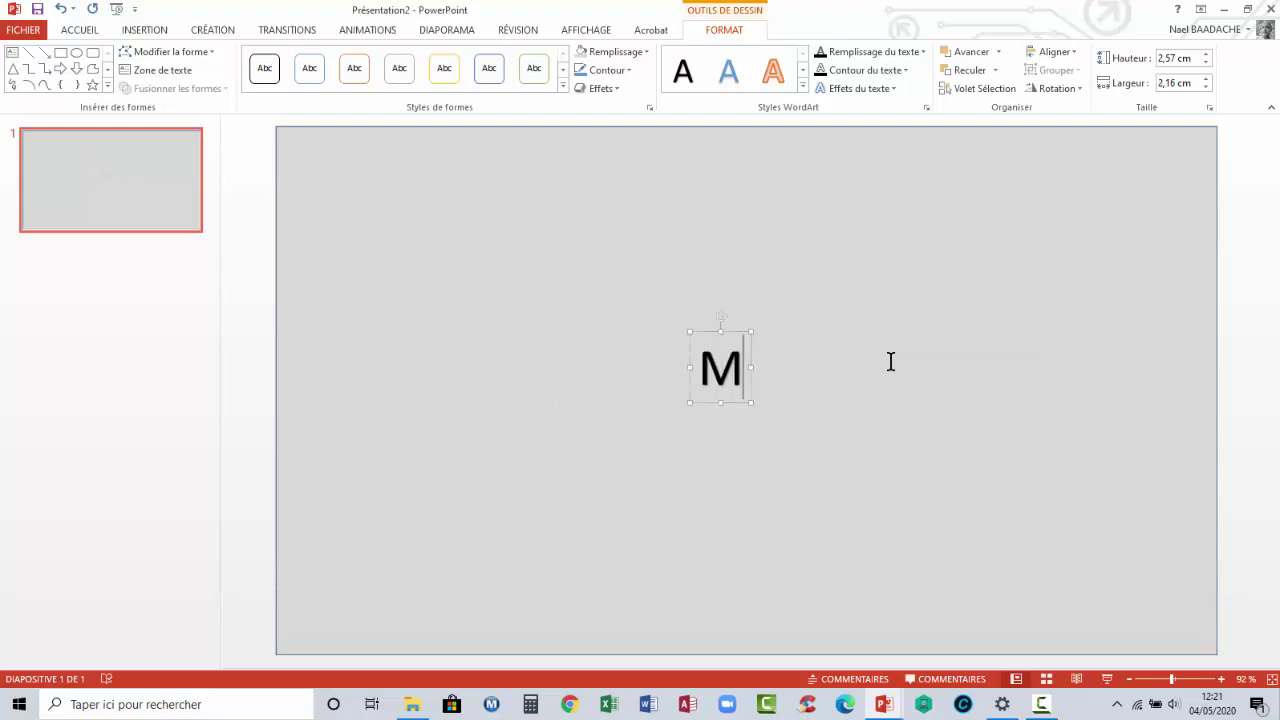
{"action": "type", "text": "ON SOMMAIRE"}
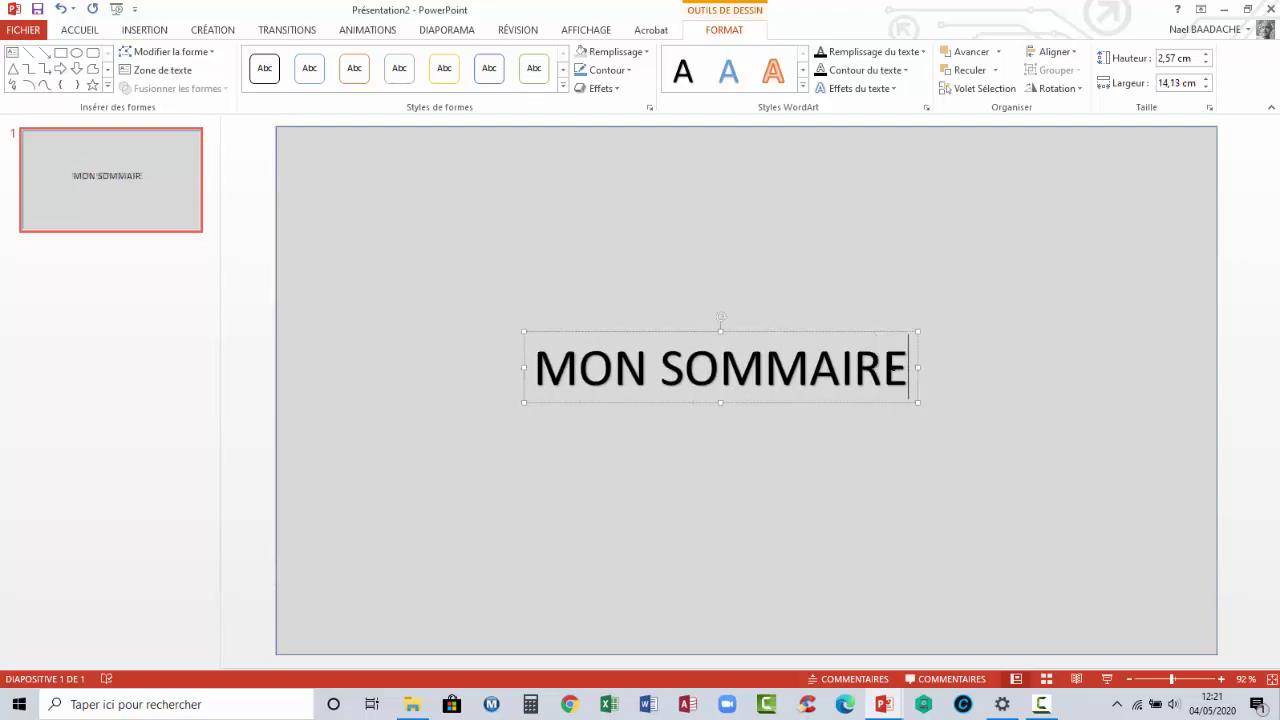
{"action": "left_click", "coordinate": [800, 333]}
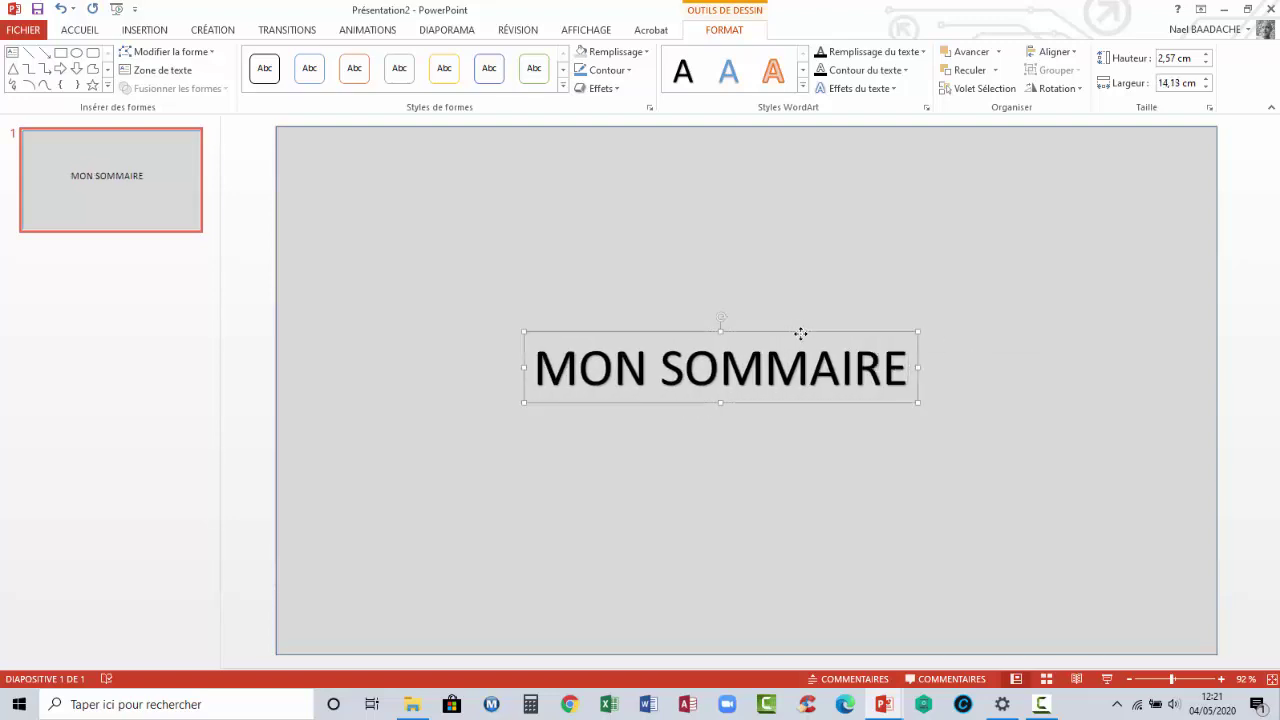
- Set the MON SOMMAIRE title font to Arial Black and apply the text shadow
{"action": "left_click", "coordinate": [82, 31]}
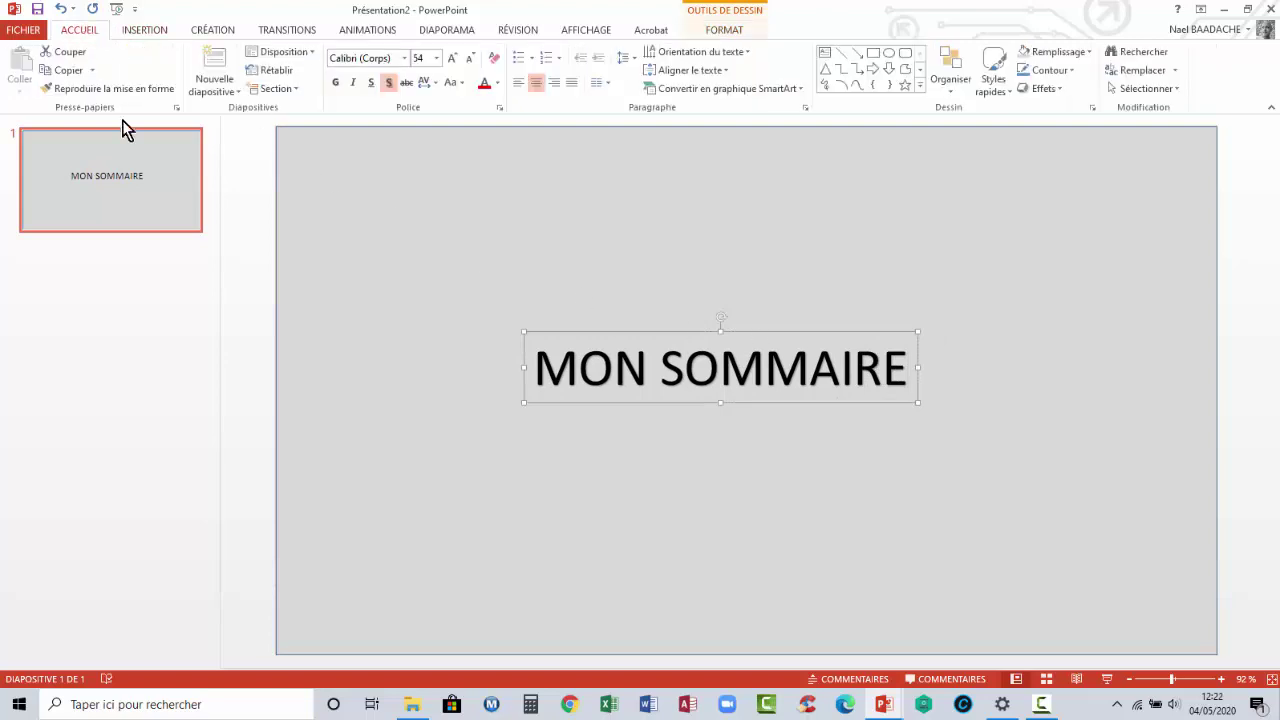
{"action": "left_click", "coordinate": [404, 59]}
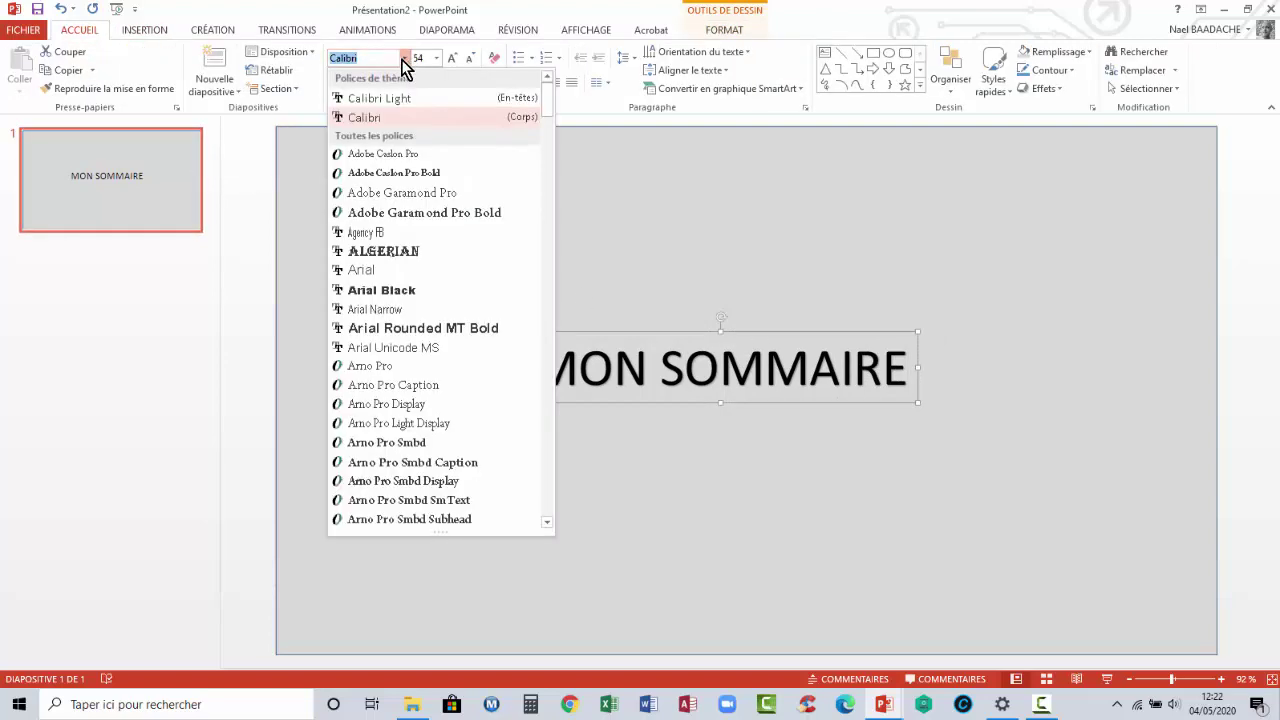
{"action": "left_click", "coordinate": [371, 290]}
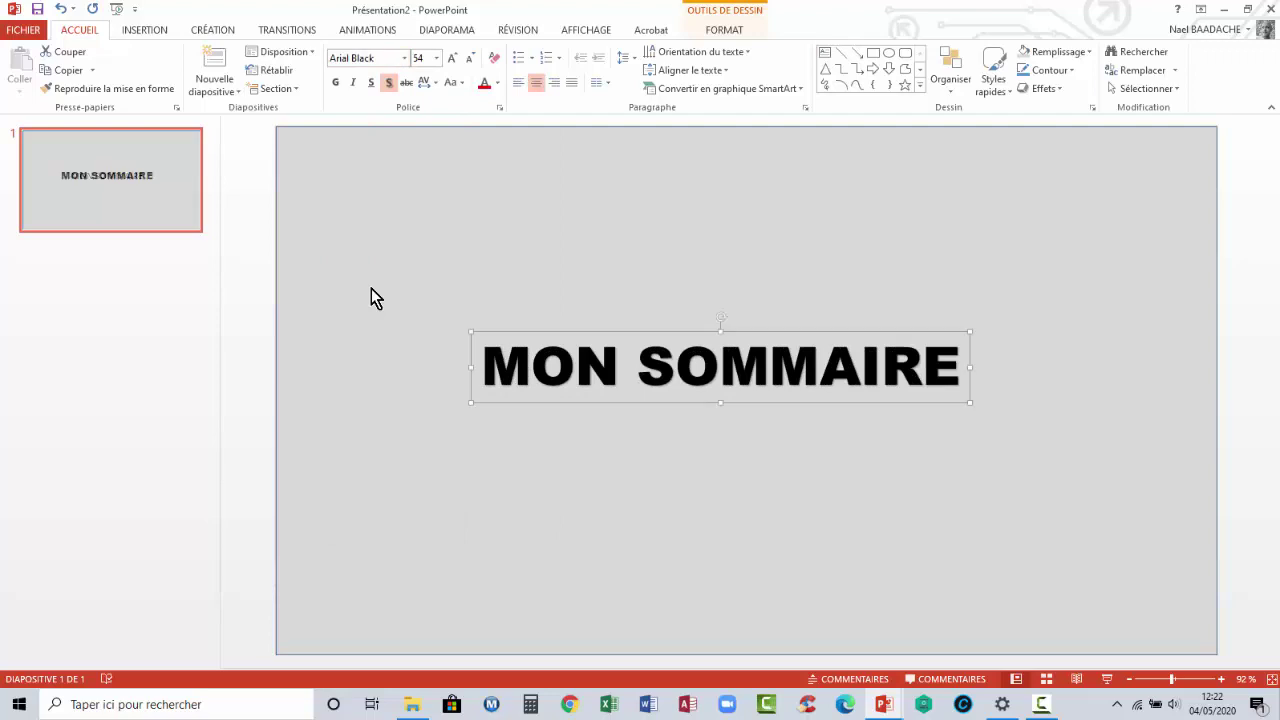
{"action": "left_click", "coordinate": [389, 84]}
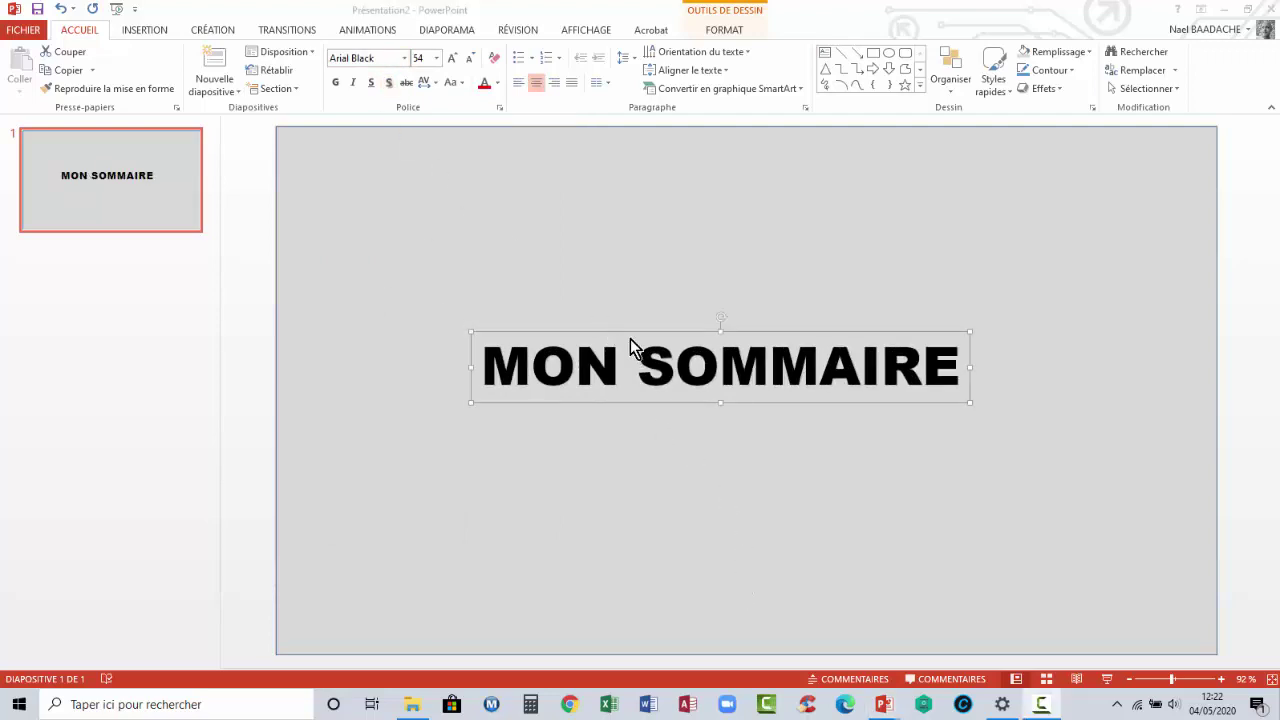
{"action": "left_click", "coordinate": [678, 352]}
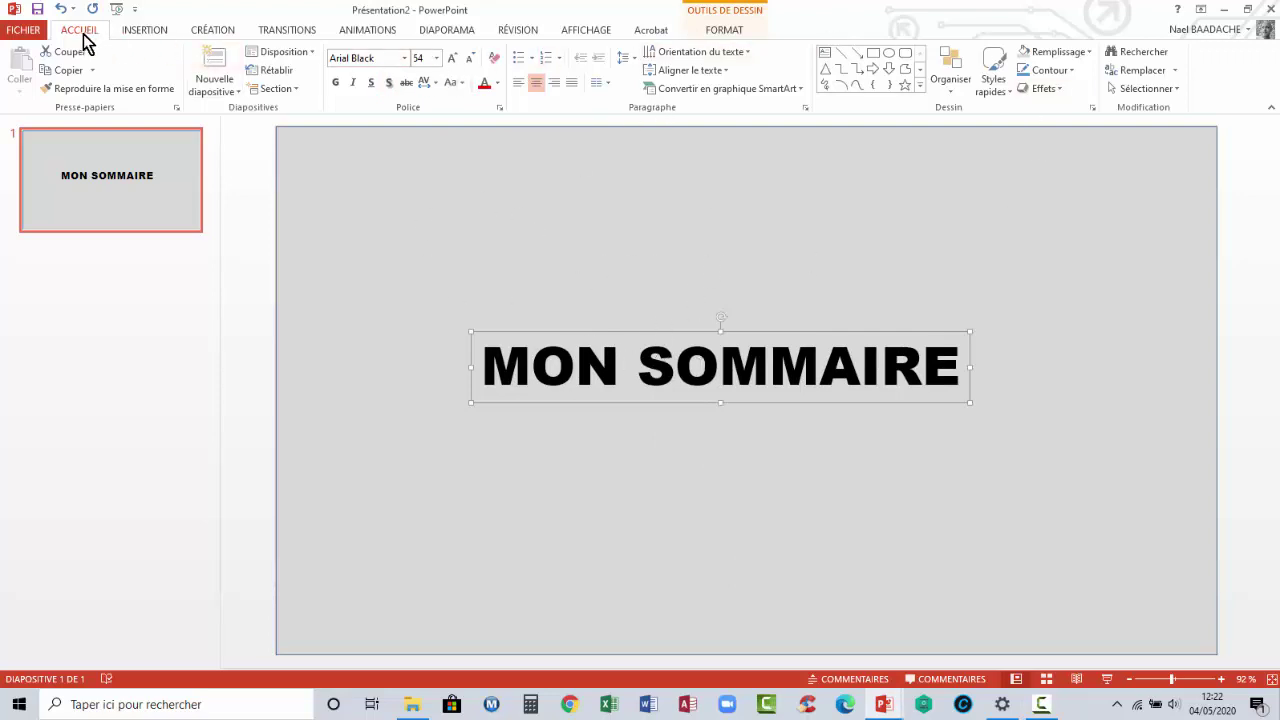
- Align the MON SOMMAIRE title to the slide's centre and middle
{"action": "left_click", "coordinate": [950, 96]}
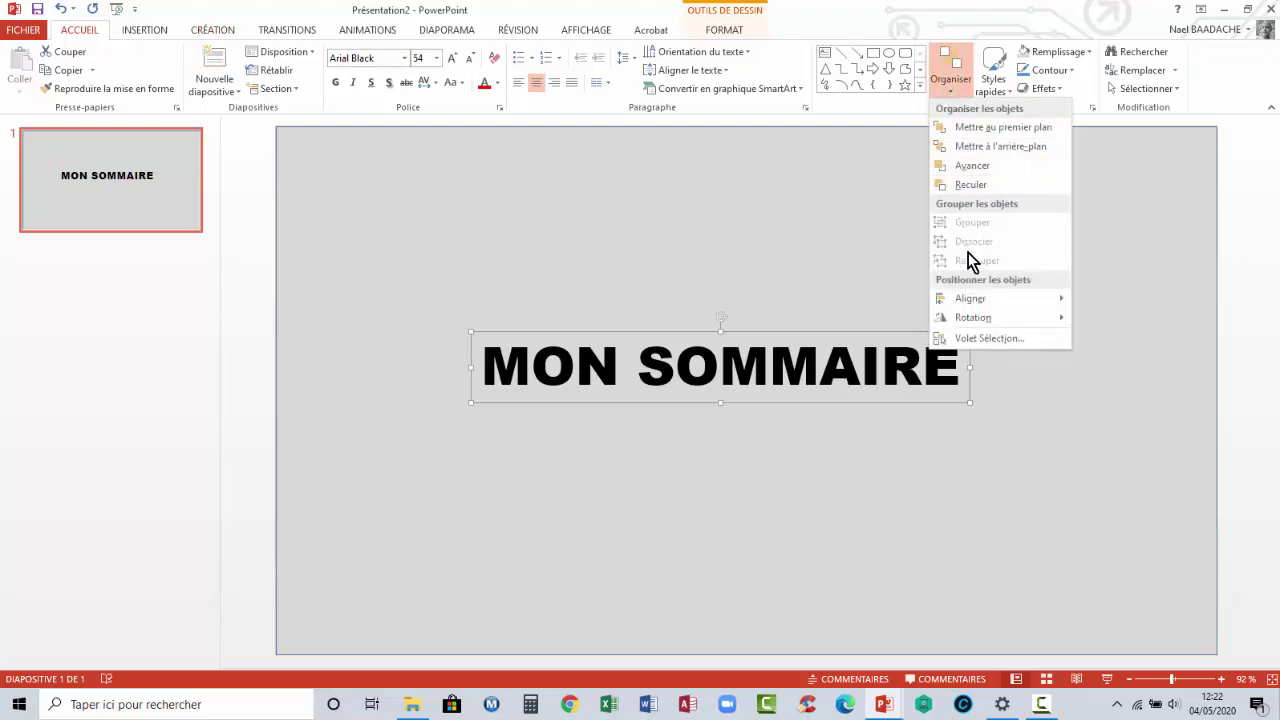
{"action": "mouse_move", "coordinate": [971, 304]}
{"action": "left_click", "coordinate": [1113, 320]}
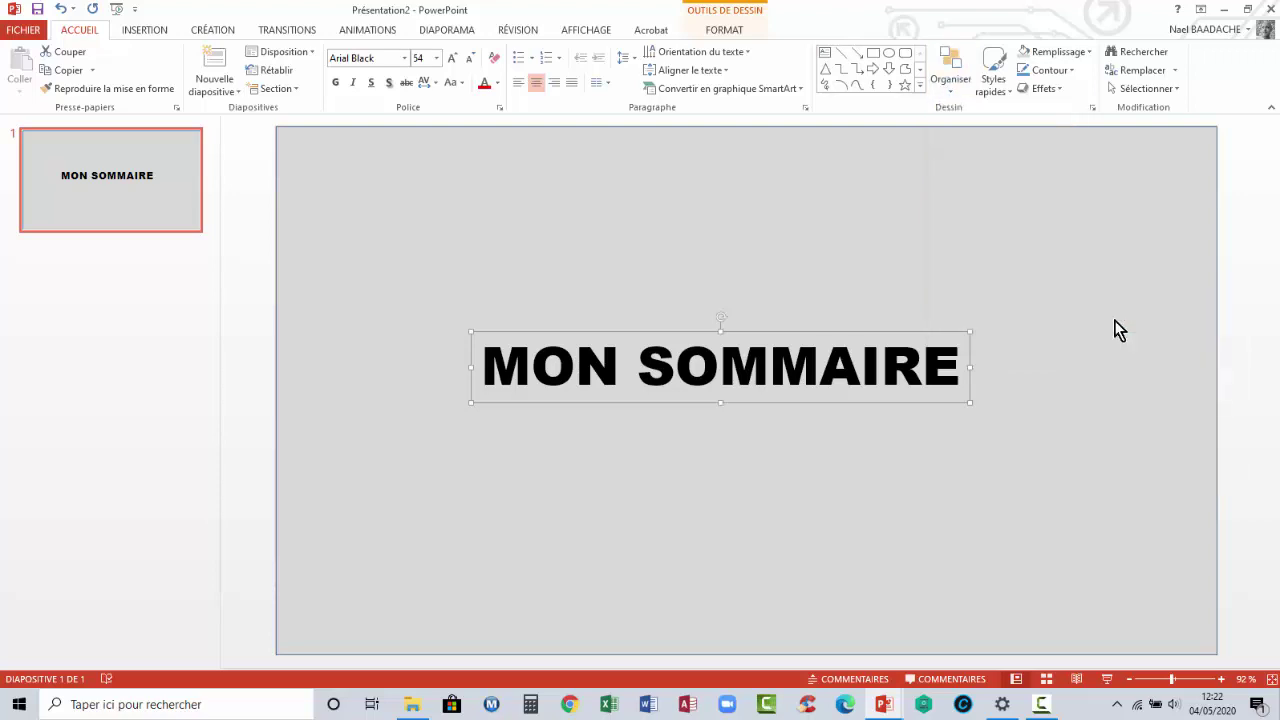
{"action": "left_click", "coordinate": [955, 100]}
{"action": "mouse_move", "coordinate": [1066, 312]}
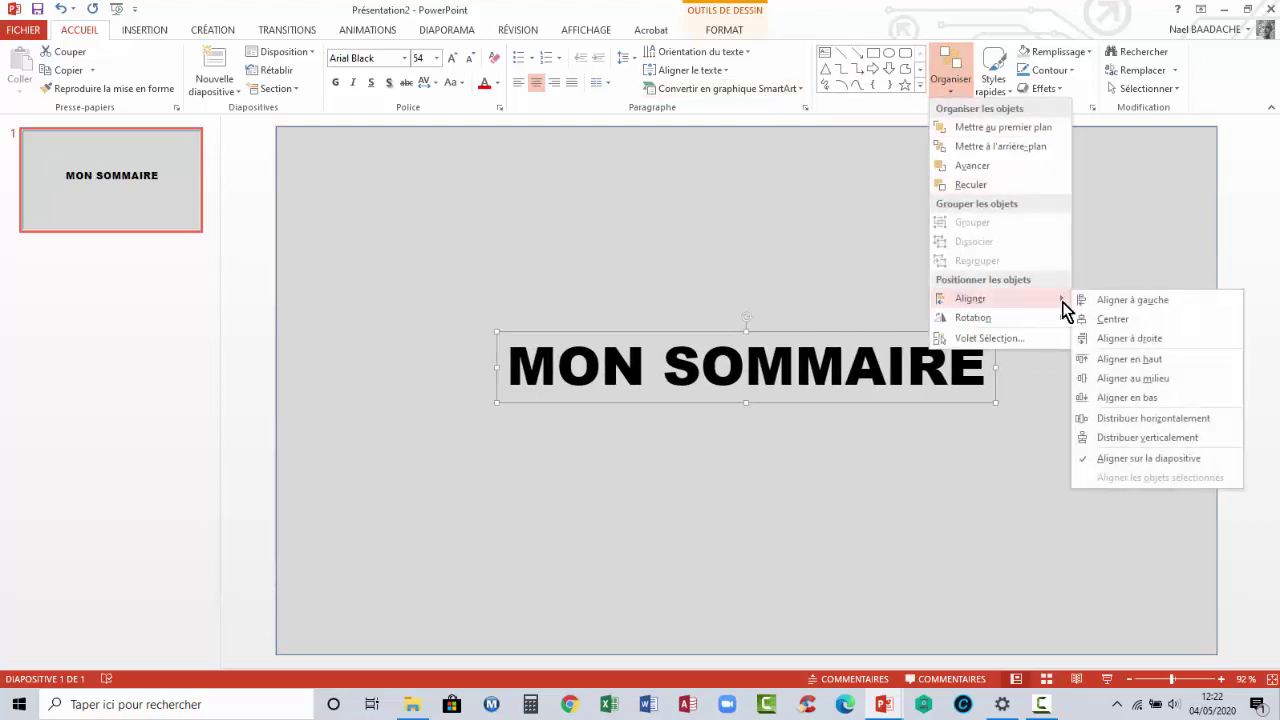
{"action": "left_click", "coordinate": [1118, 380]}
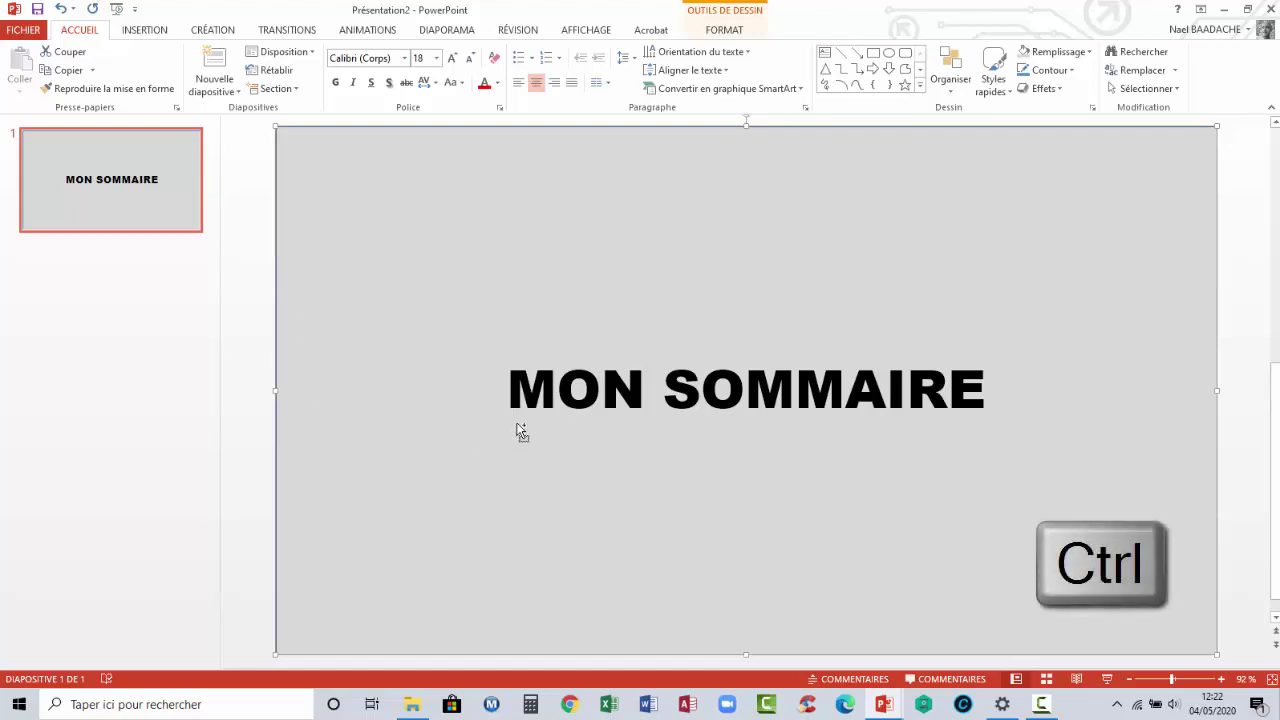
- Subtract the MON SOMMAIRE letters from the full-slide grey rectangle
{"action": "left_click", "coordinate": [516, 423], "text": "ctrl"}
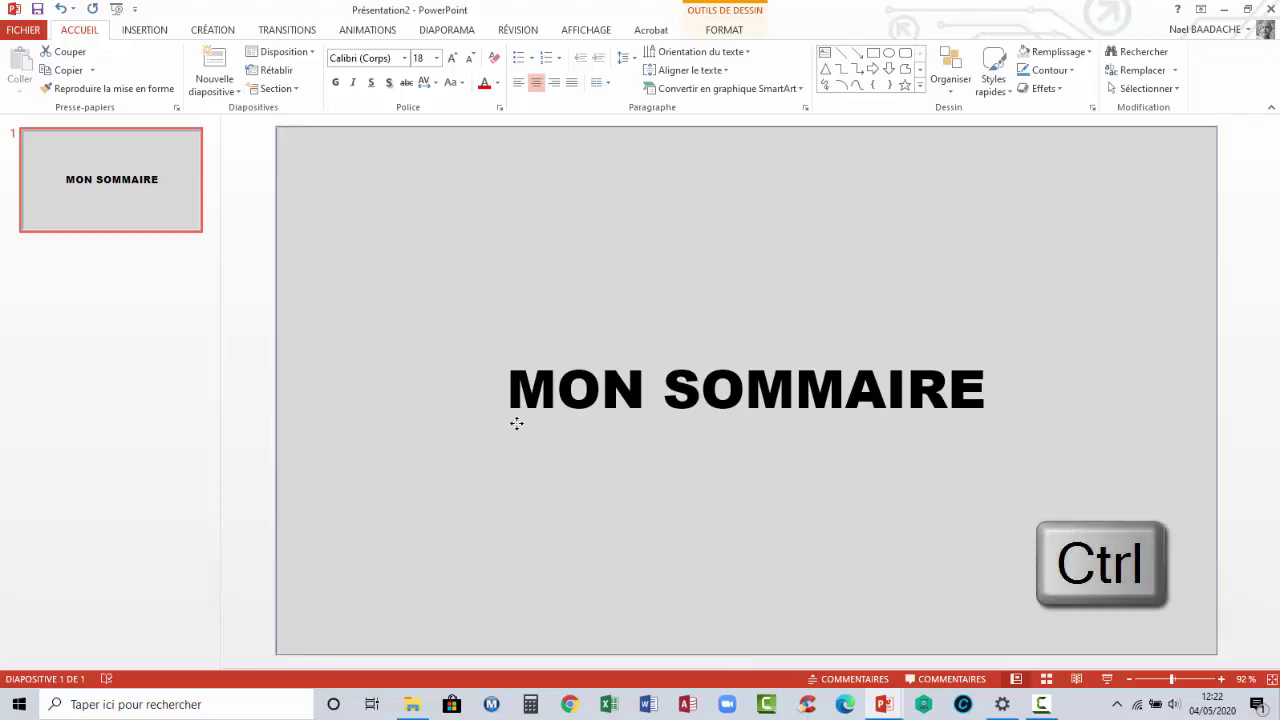
{"action": "left_click", "coordinate": [323, 208], "text": "ctrl"}
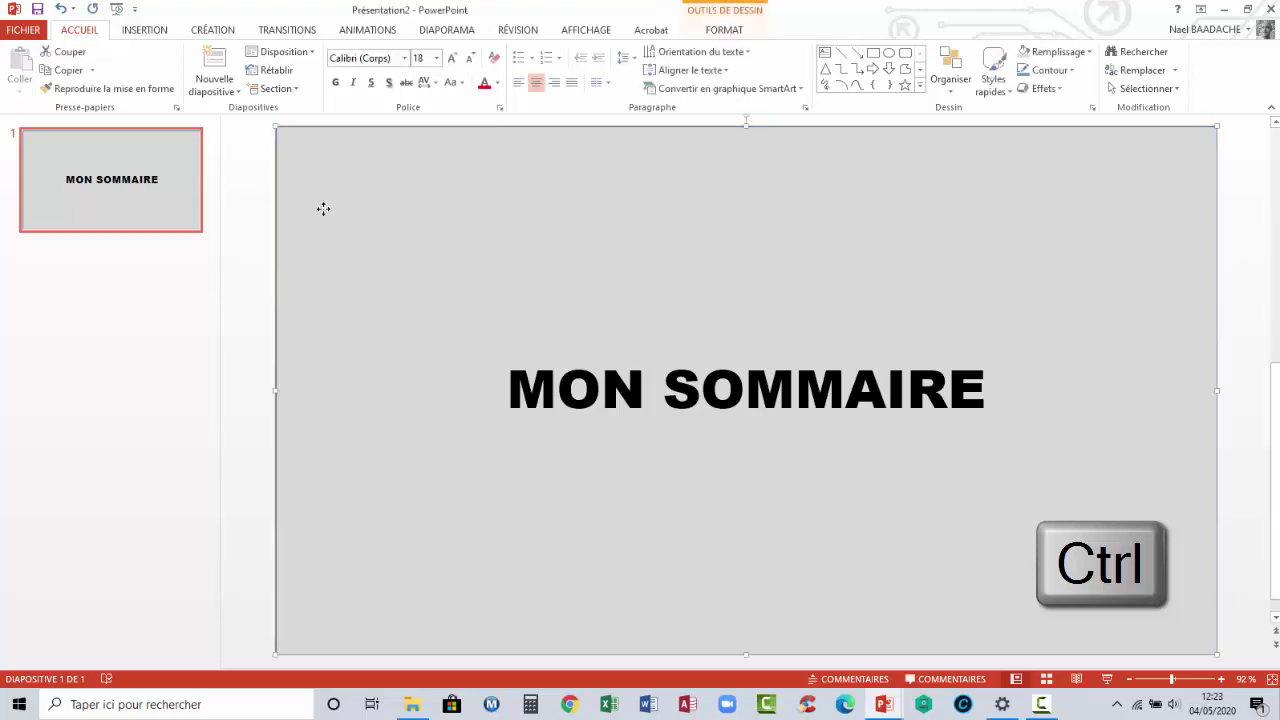
{"action": "left_click", "coordinate": [533, 377], "text": "ctrl"}
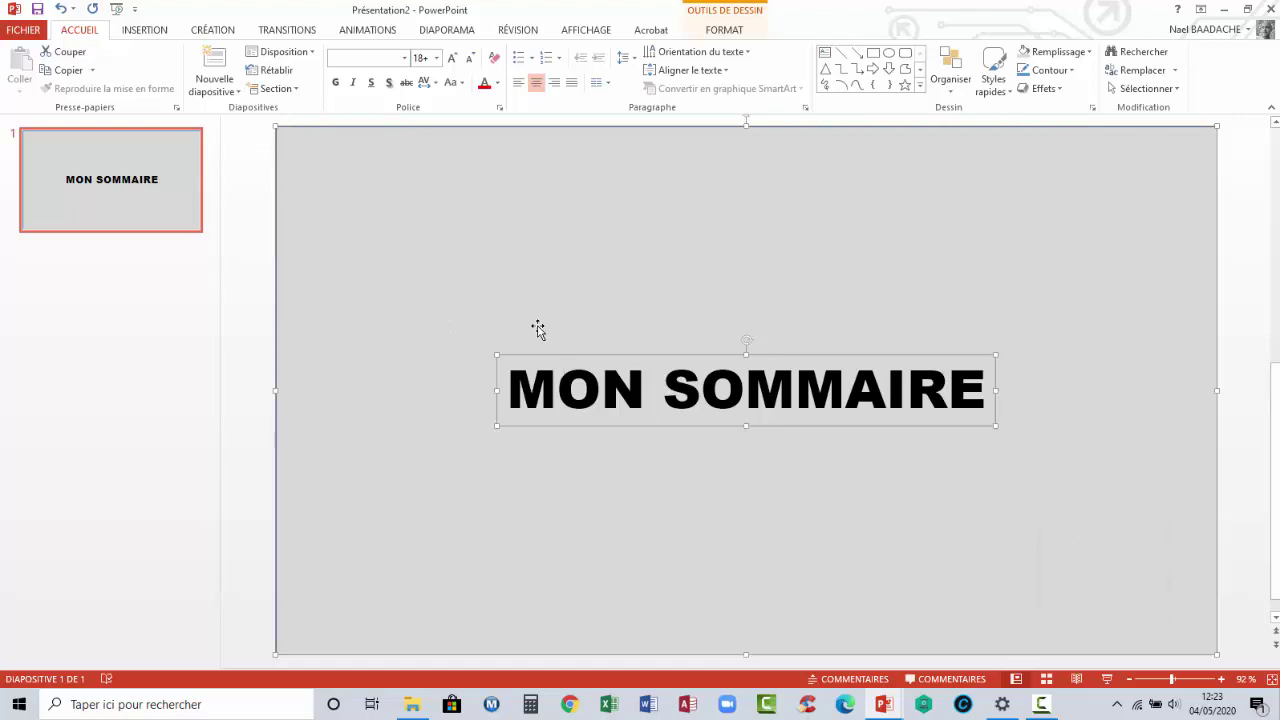
{"action": "left_click", "coordinate": [726, 30]}
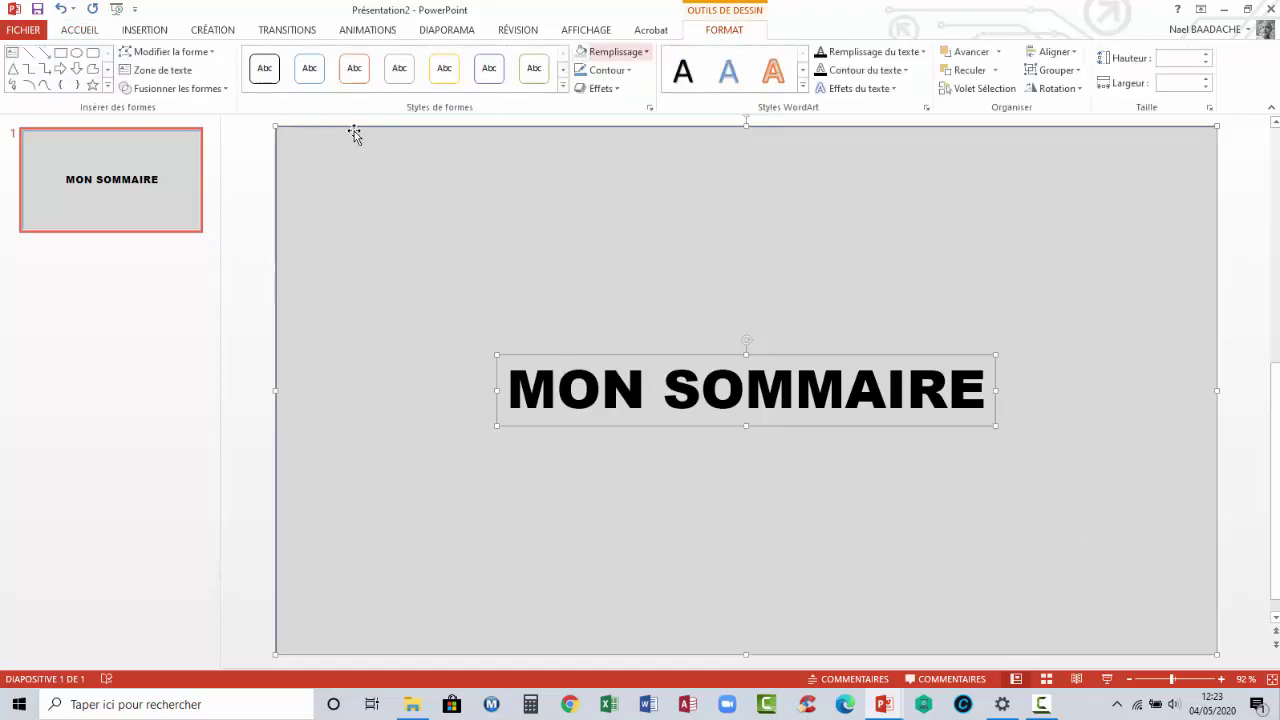
{"action": "left_click", "coordinate": [226, 90]}
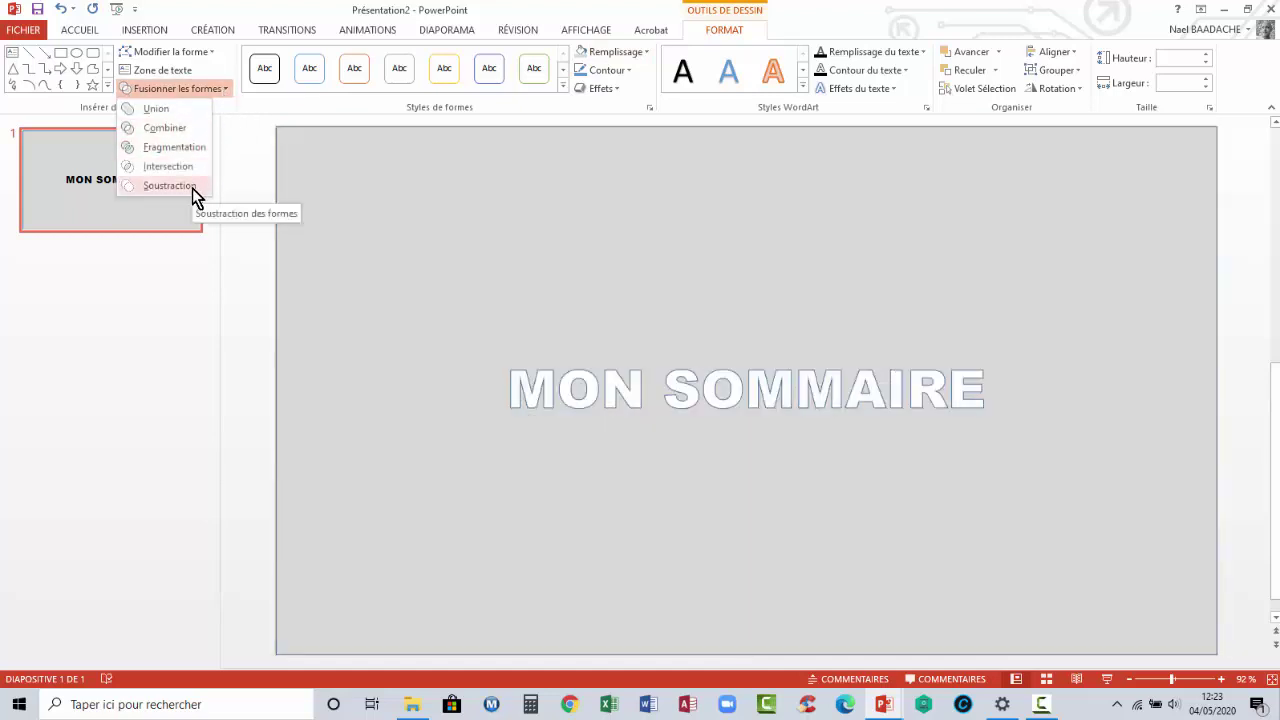
{"action": "left_click", "coordinate": [192, 188]}
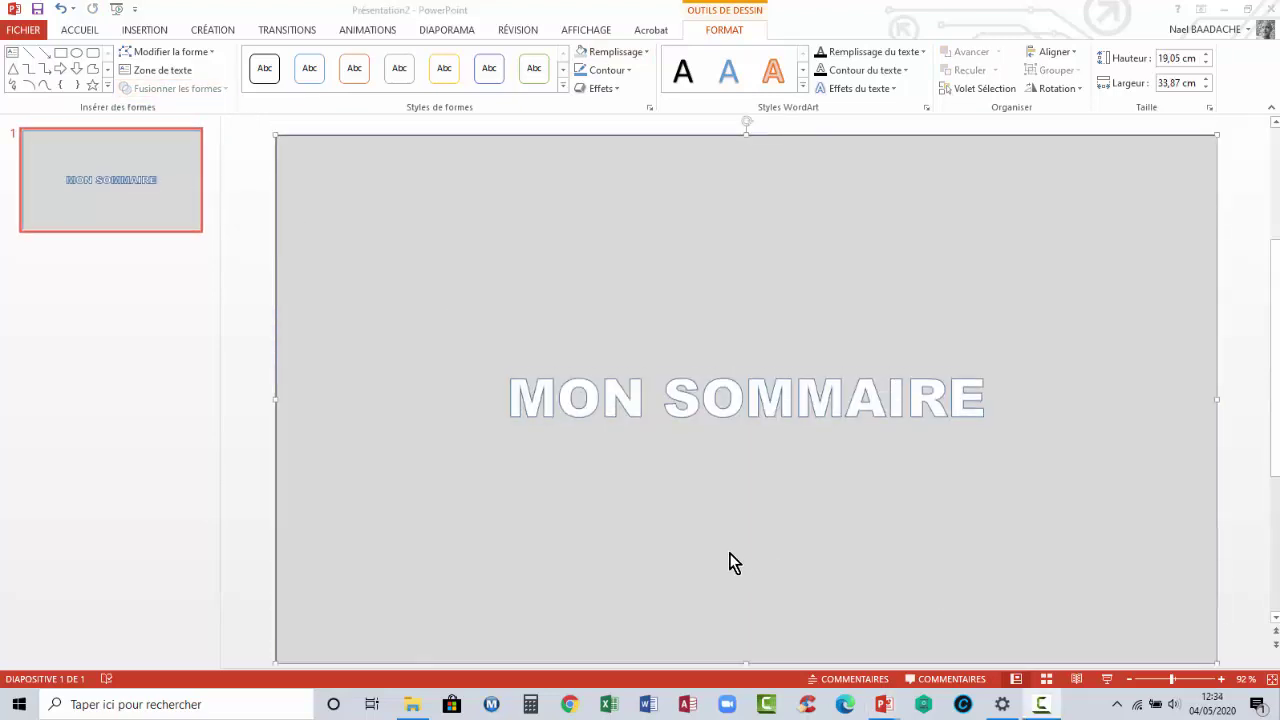
- Remove the outline from the cut-out lettering
{"action": "left_click", "coordinate": [630, 72]}
{"action": "left_click", "coordinate": [605, 213]}
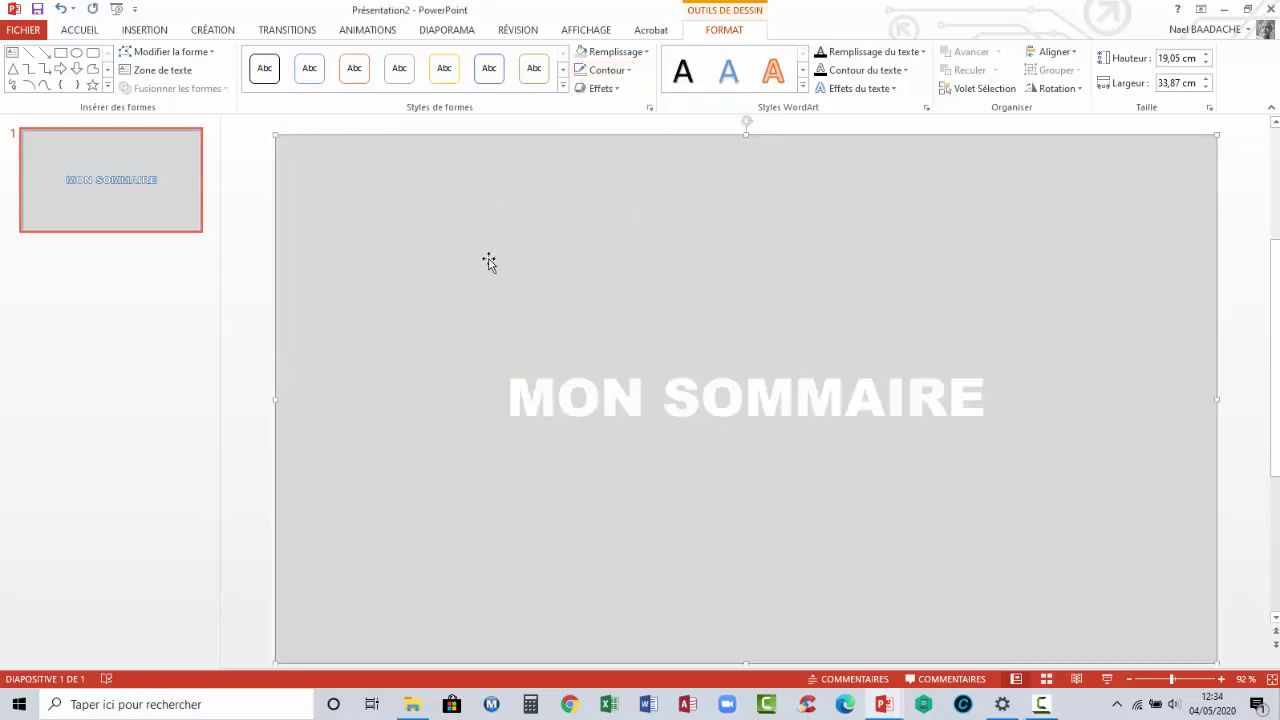
{"action": "key", "text": "F10"}
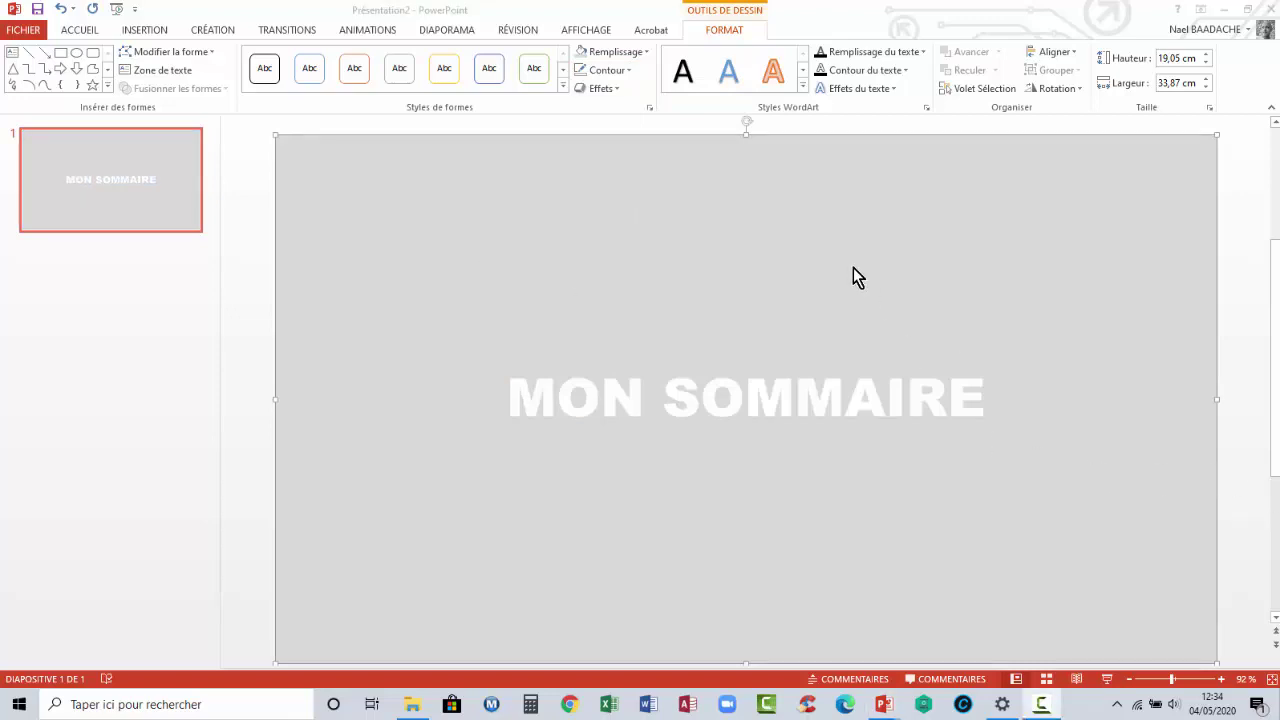
{"action": "scroll", "coordinate": [815, 266], "scroll_direction": "down", "scroll_amount": 3}
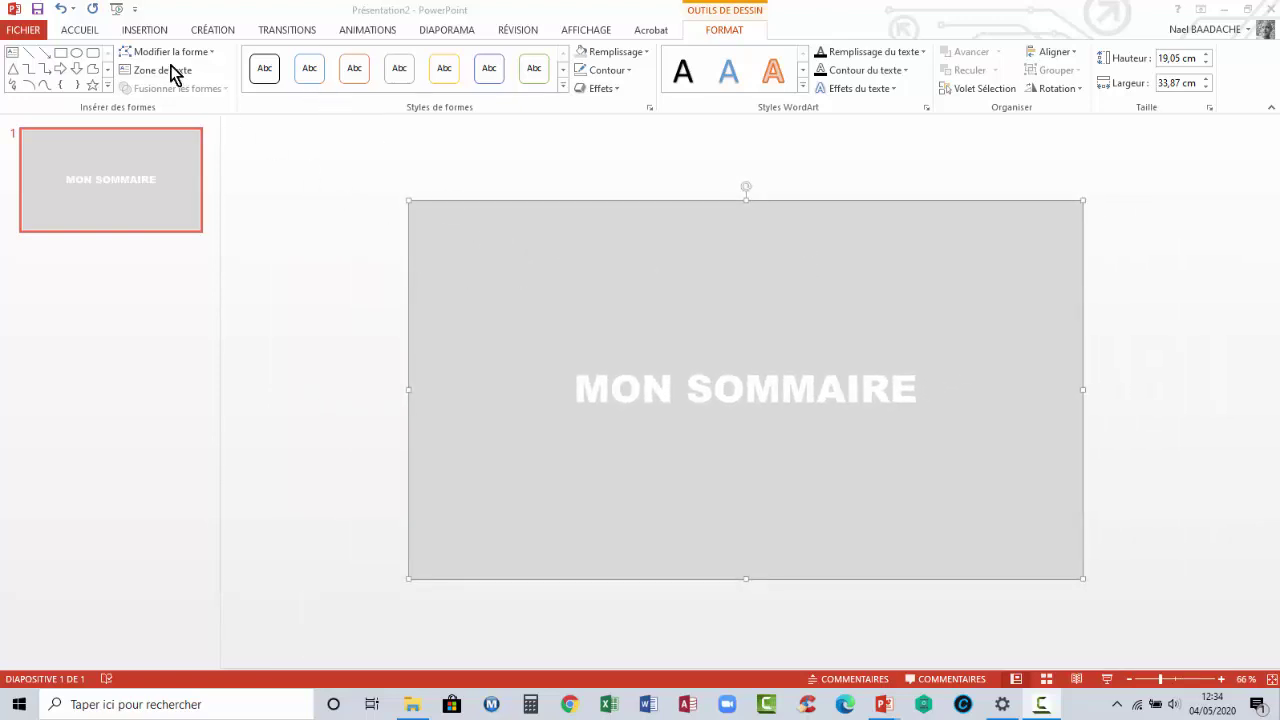
- Draw a thin 3,99 × 0,65 cm dark-red bar with no outline left of the title
{"action": "left_click", "coordinate": [147, 32]}
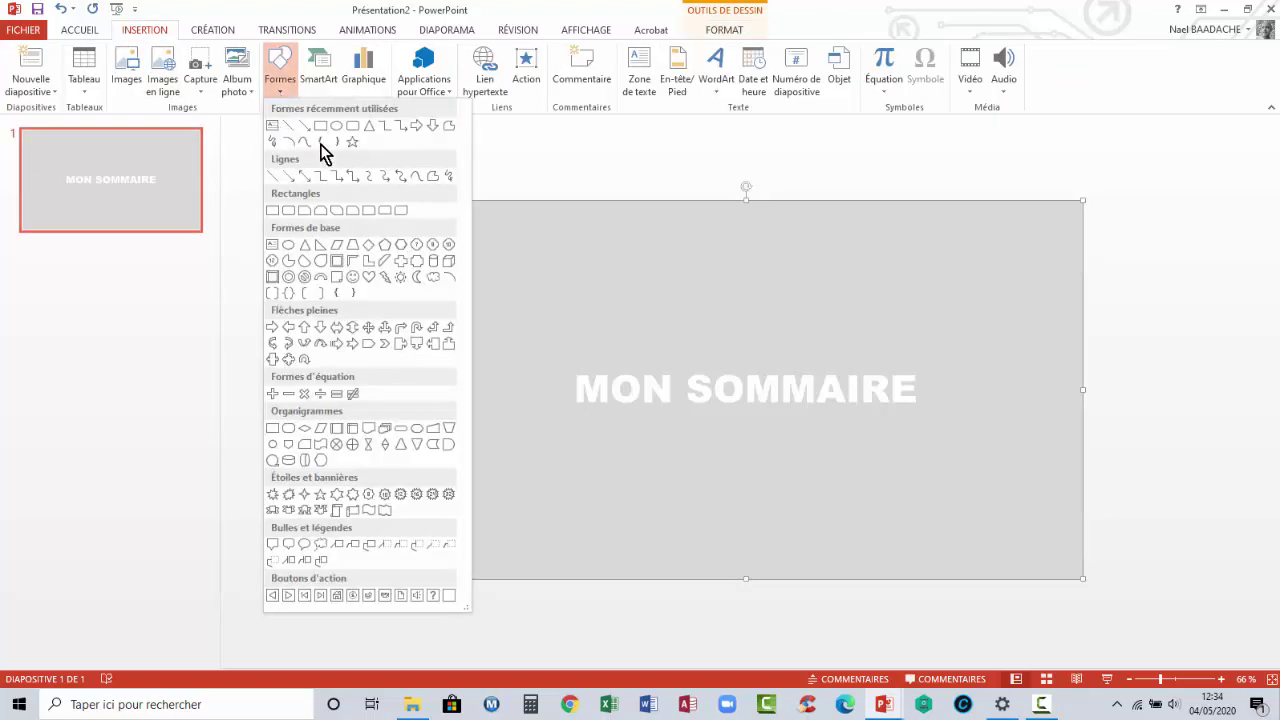
{"action": "left_click", "coordinate": [320, 125]}
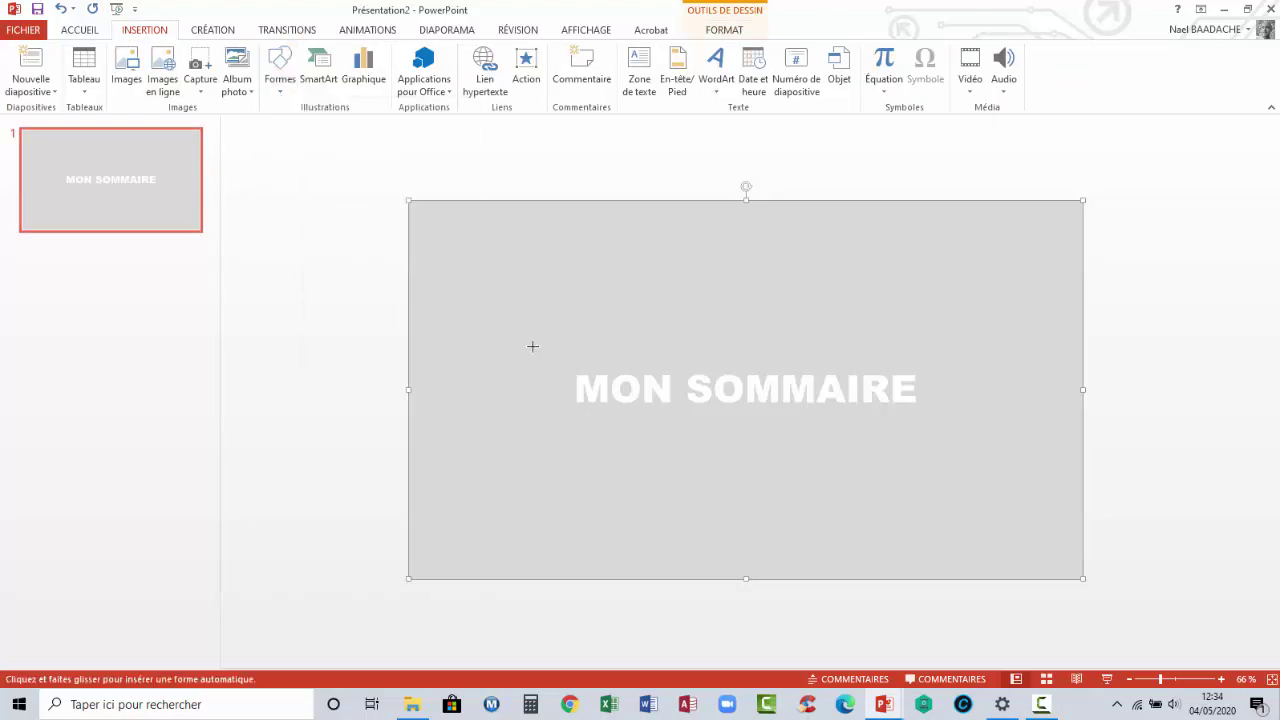
{"action": "left_click_drag", "start_coordinate": [532, 346], "coordinate": [546, 422]}
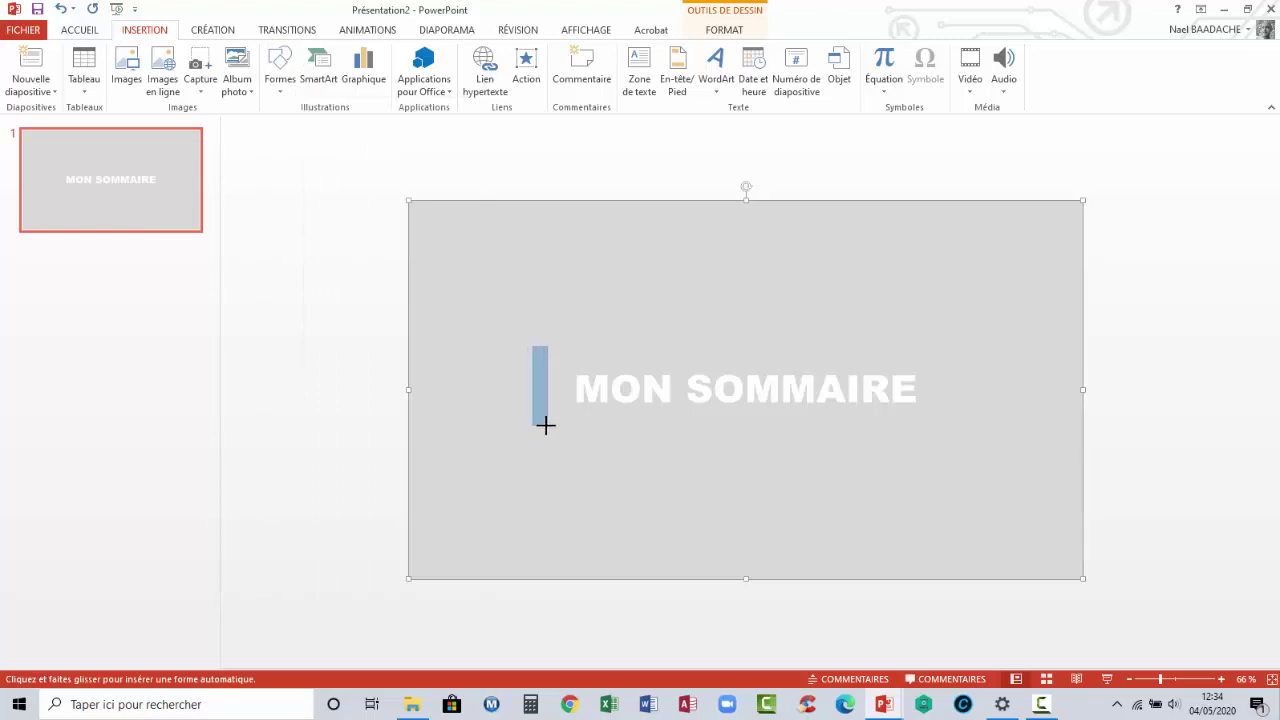
{"action": "left_click_drag", "start_coordinate": [539, 392], "coordinate": [561, 396]}
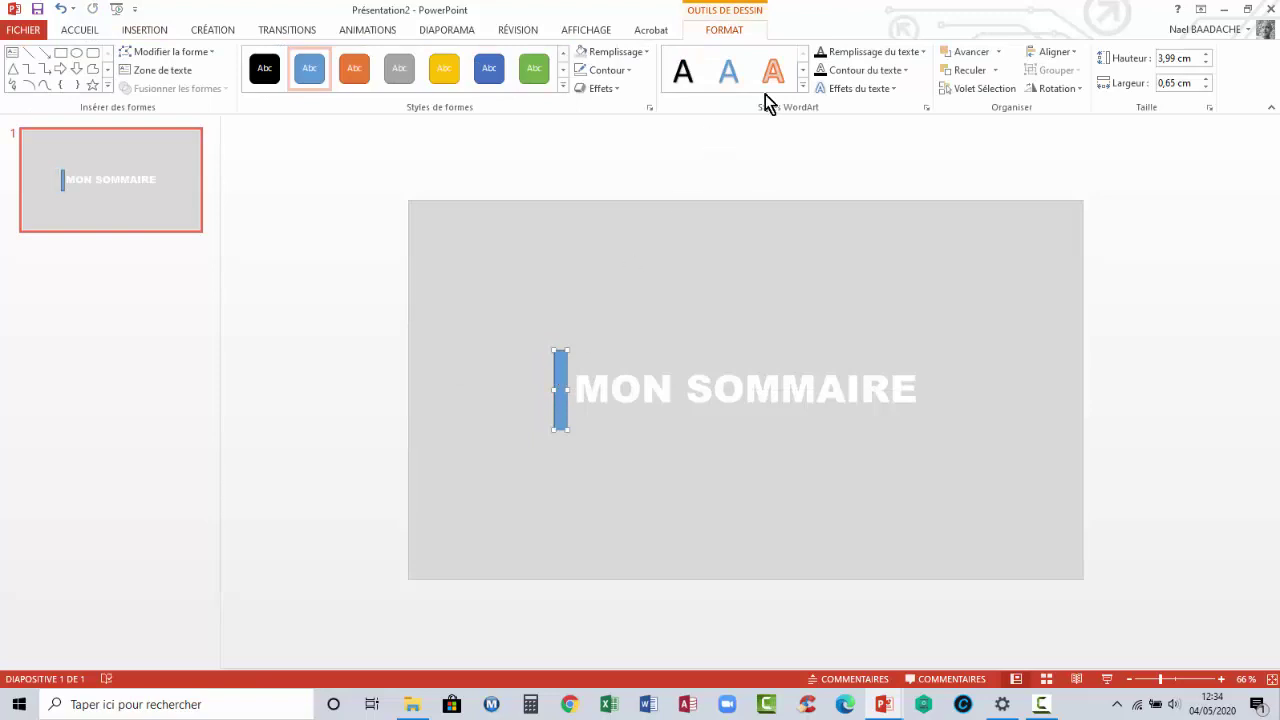
{"action": "left_click", "coordinate": [646, 56]}
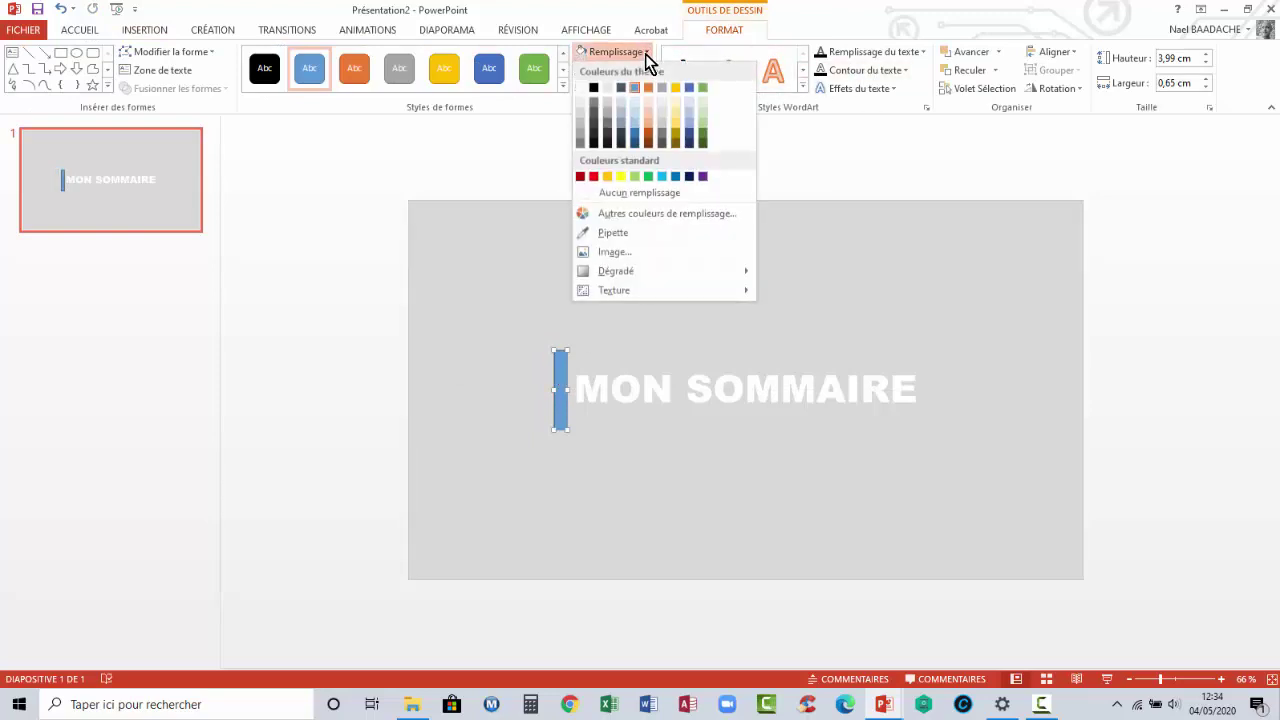
{"action": "left_click", "coordinate": [580, 177]}
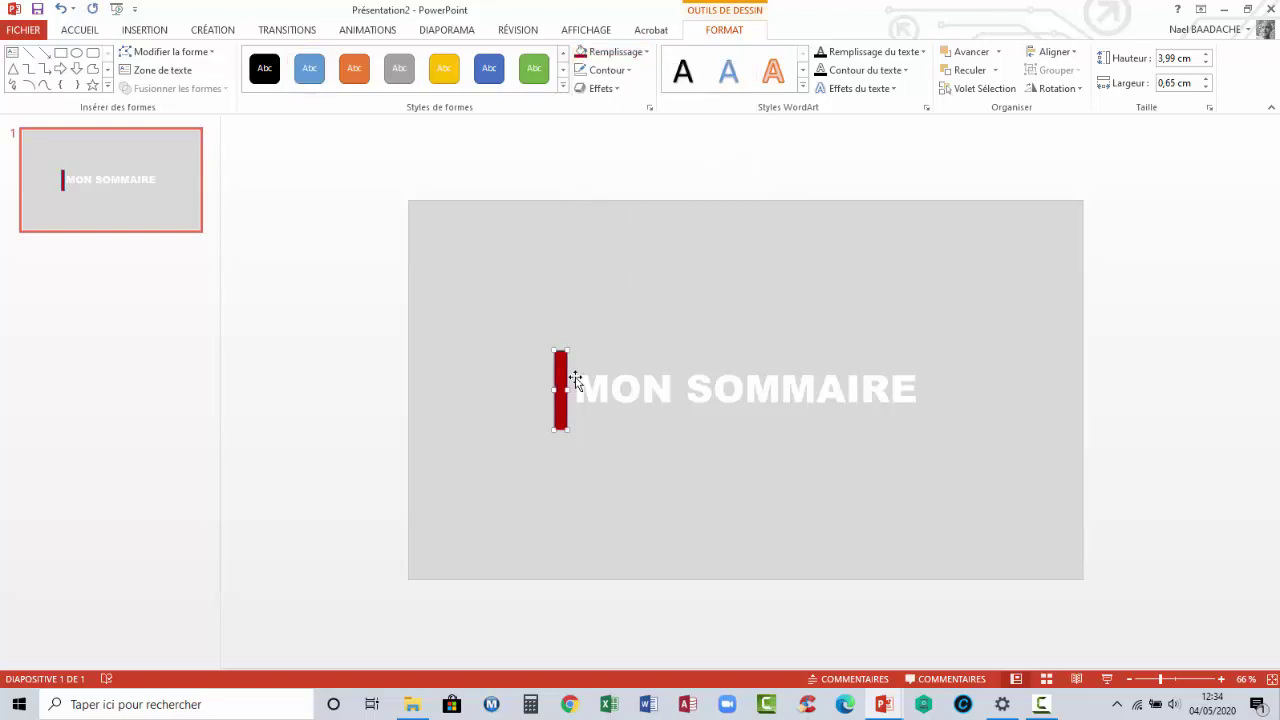
{"action": "left_click", "coordinate": [630, 71]}
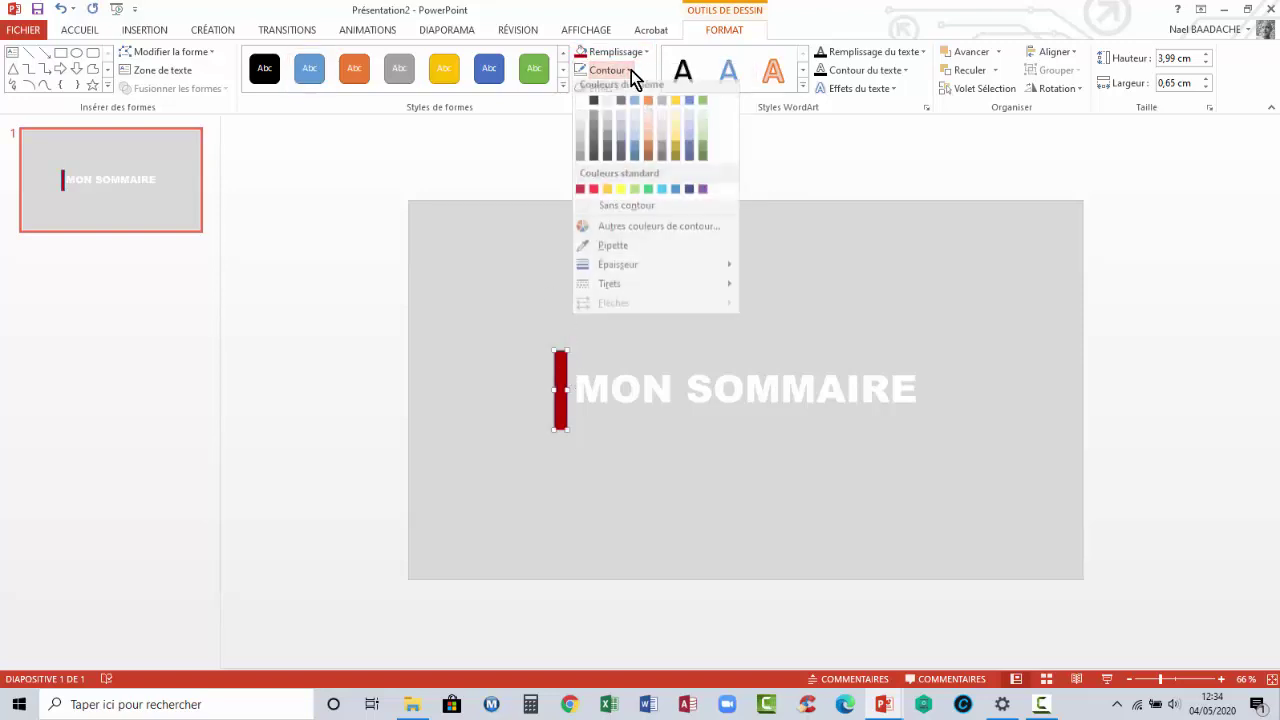
{"action": "left_click", "coordinate": [620, 212]}
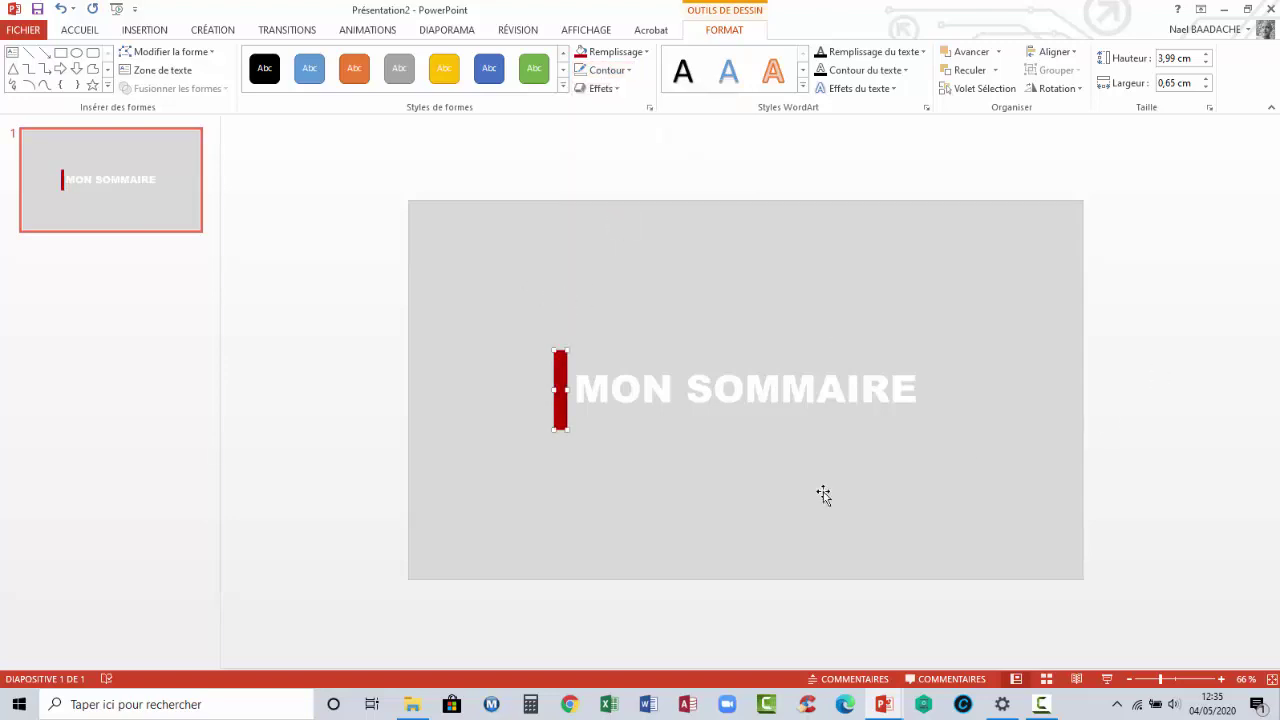
- Duplicate the red bar and resize the copy to a 3,99 × 5,64 cm block covering MON
{"action": "key", "text": "ctrl+c"}
{"action": "key", "text": "ctrl+v"}
{"action": "mouse_move", "coordinate": [568, 405]}
{"action": "left_mouse_down"}
{"action": "mouse_move", "coordinate": [576, 394]}
{"action": "mouse_move", "coordinate": [931, 390]}
{"action": "left_mouse_up"}
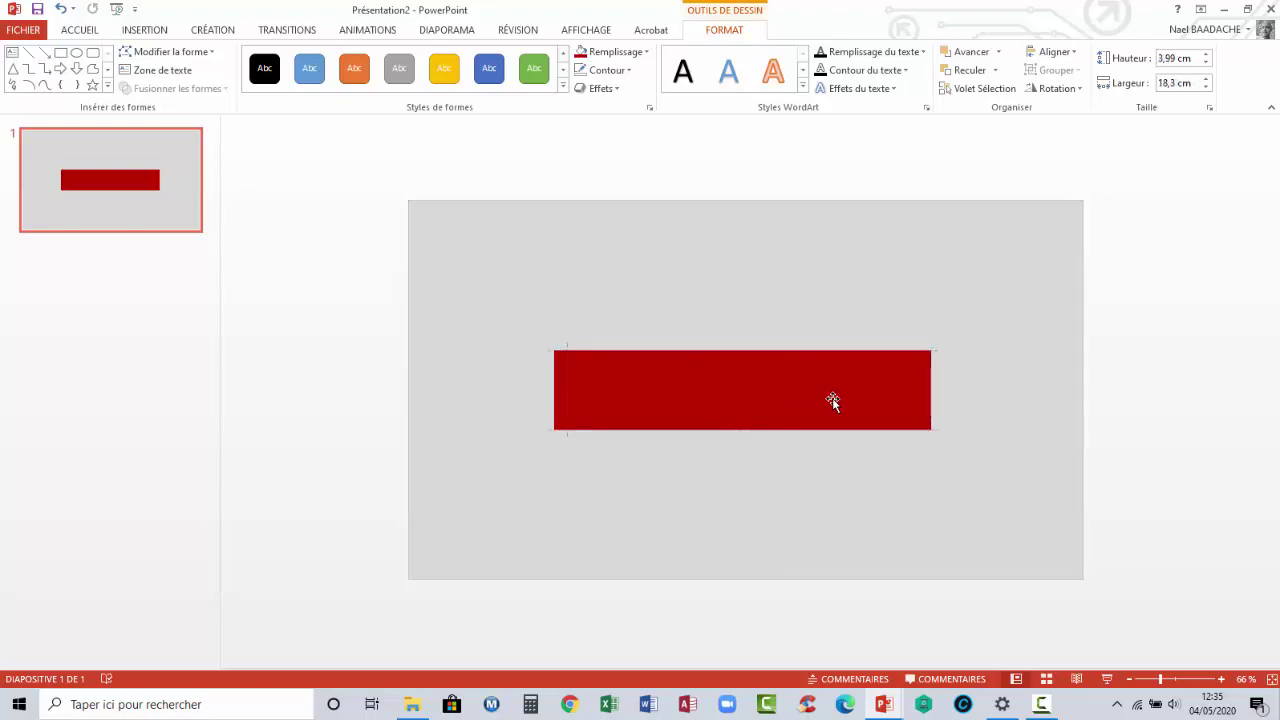
{"action": "left_click_drag", "start_coordinate": [832, 400], "coordinate": [445, 396]}
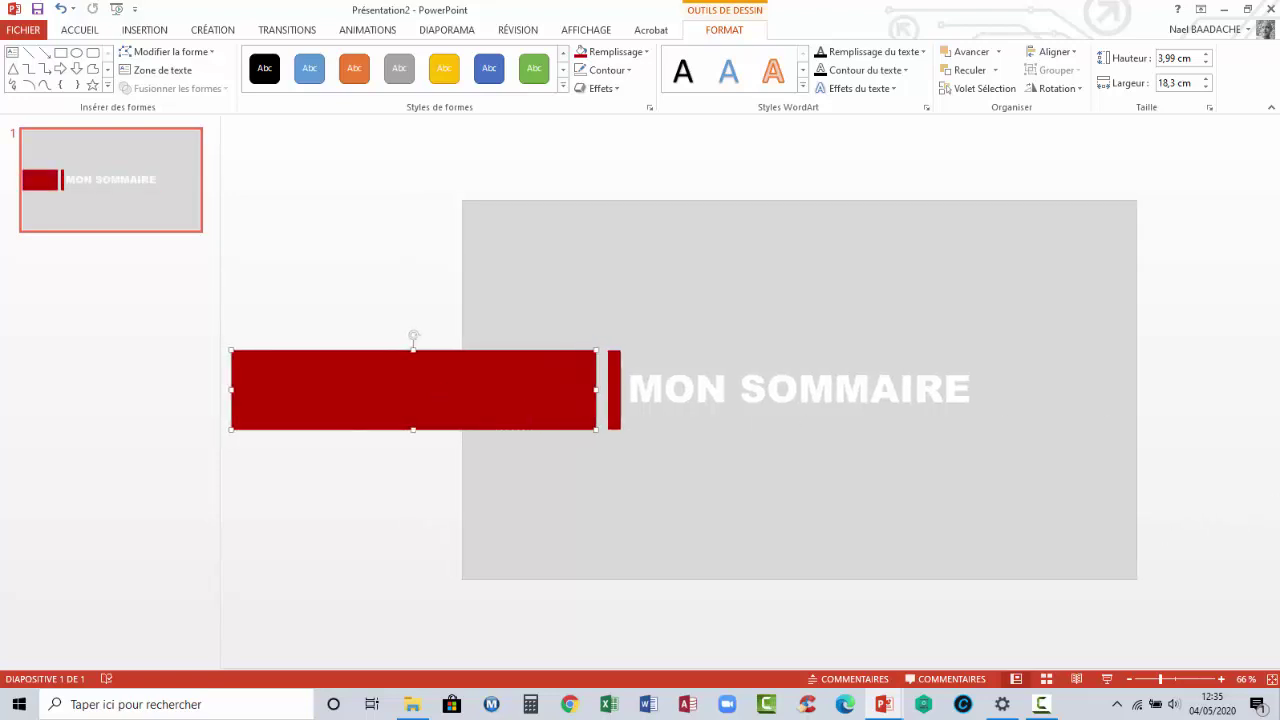
{"action": "key", "text": "F10"}
{"action": "left_click_drag", "start_coordinate": [418, 390], "coordinate": [807, 386]}
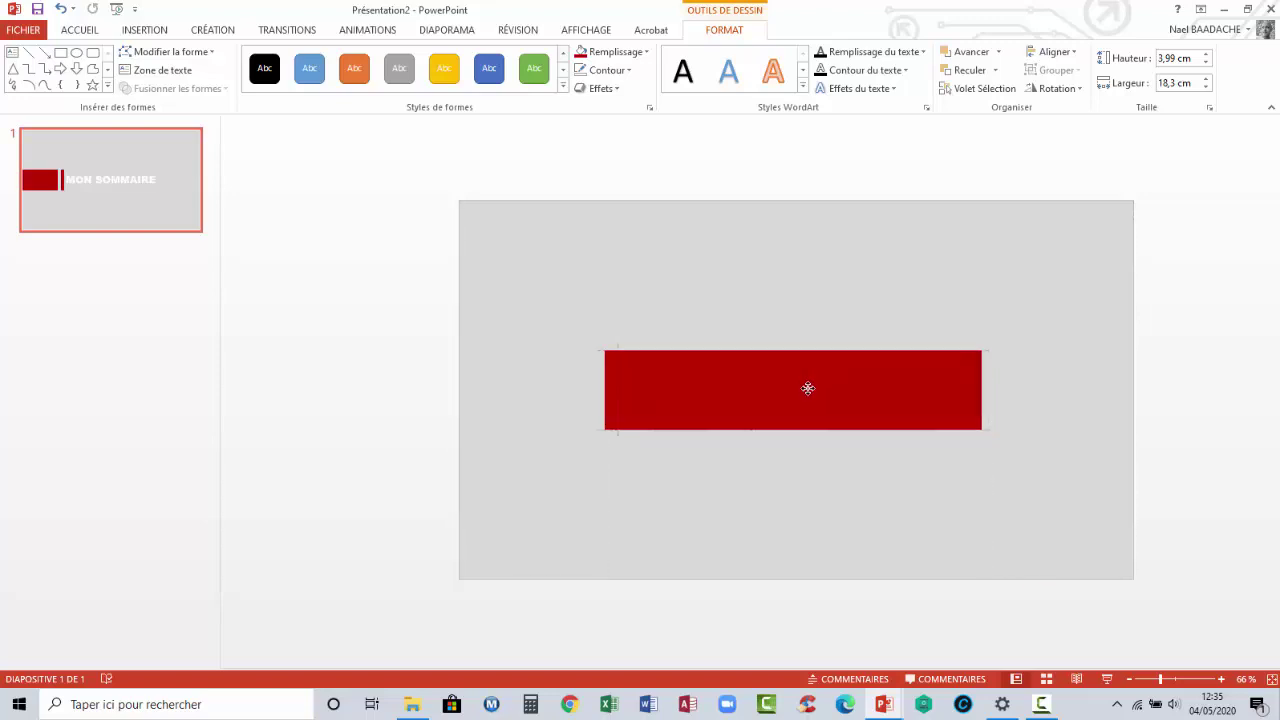
{"action": "left_click_drag", "start_coordinate": [932, 389], "coordinate": [679, 384]}
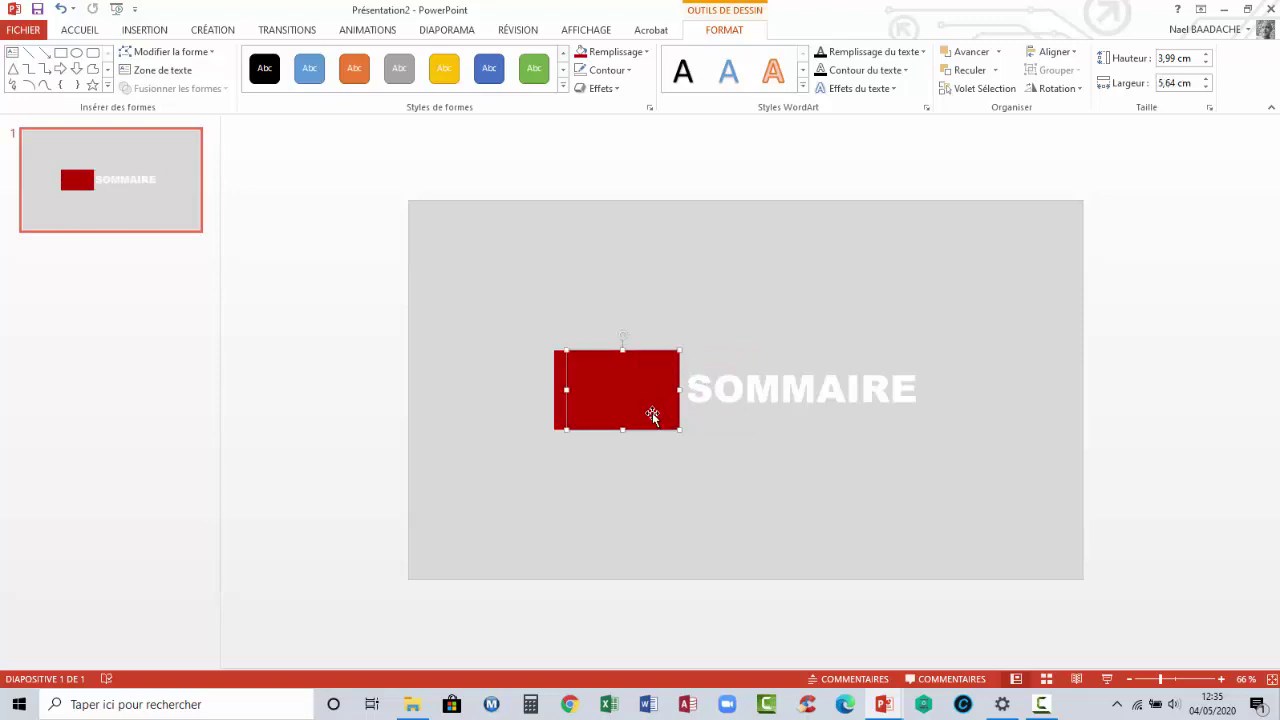
- Duplicate the red block and make the copy a black 3,99 × 12,46 cm rectangle over SOMMAIRE
{"action": "key", "text": "ctrl+c"}
{"action": "key", "text": "ctrl+v"}
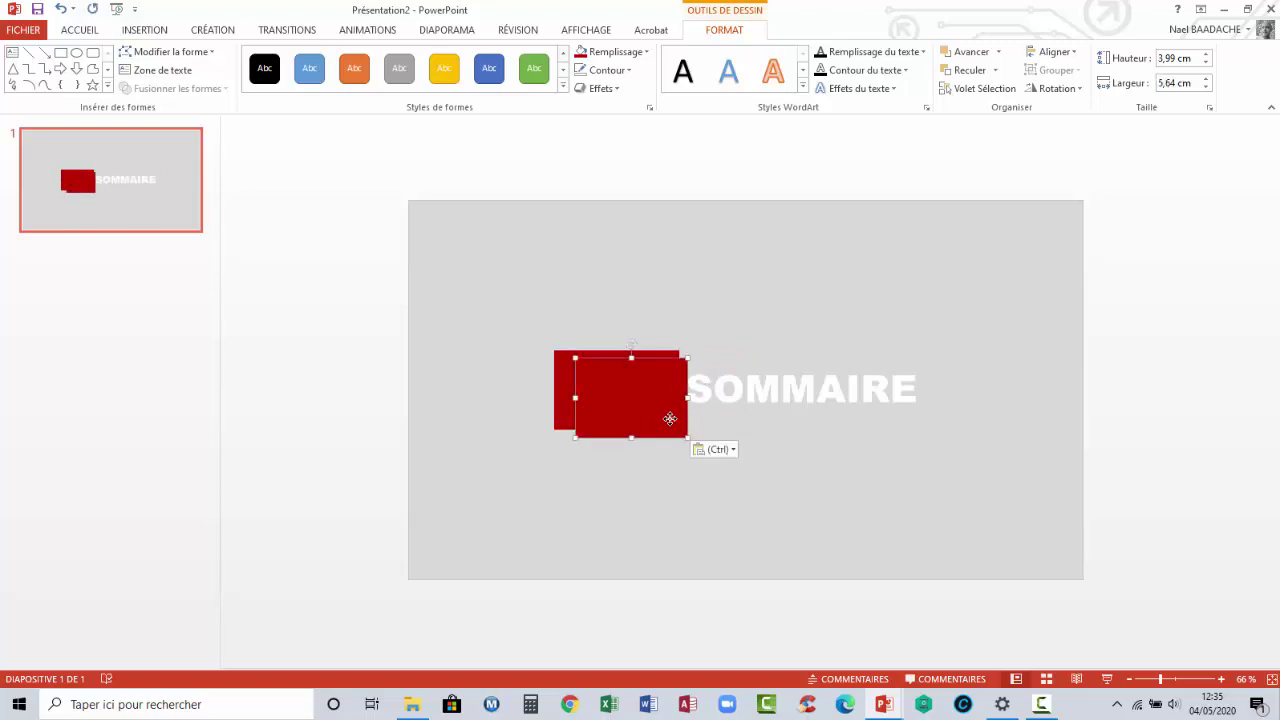
{"action": "left_click_drag", "start_coordinate": [668, 418], "coordinate": [927, 395]}
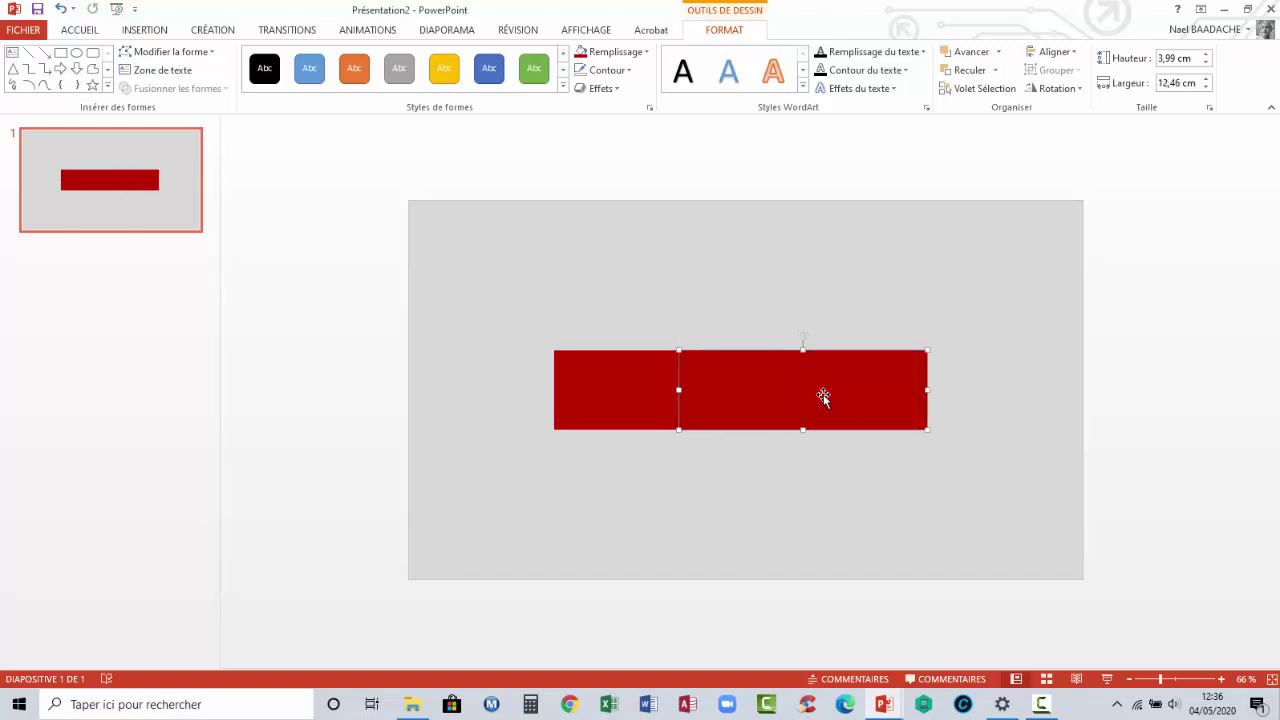
{"action": "left_click", "coordinate": [649, 395]}
{"action": "left_click", "coordinate": [800, 408]}
{"action": "left_click", "coordinate": [647, 53]}
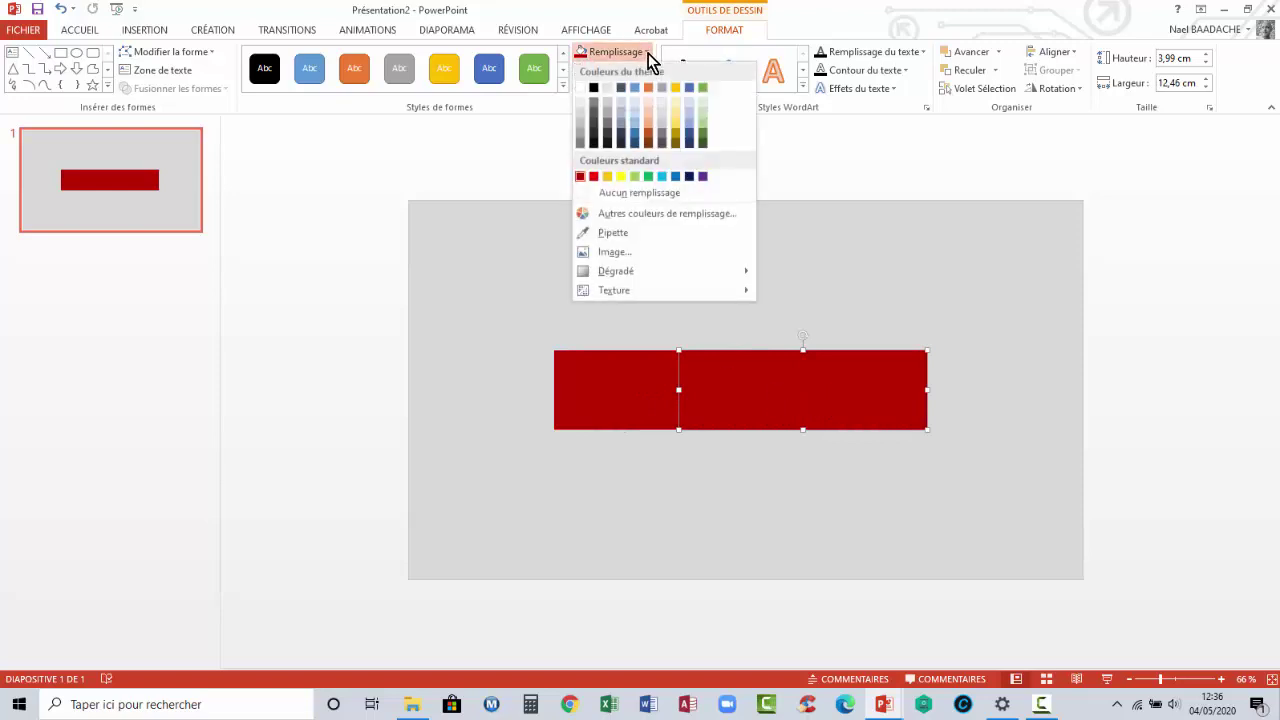
{"action": "left_click", "coordinate": [594, 88]}
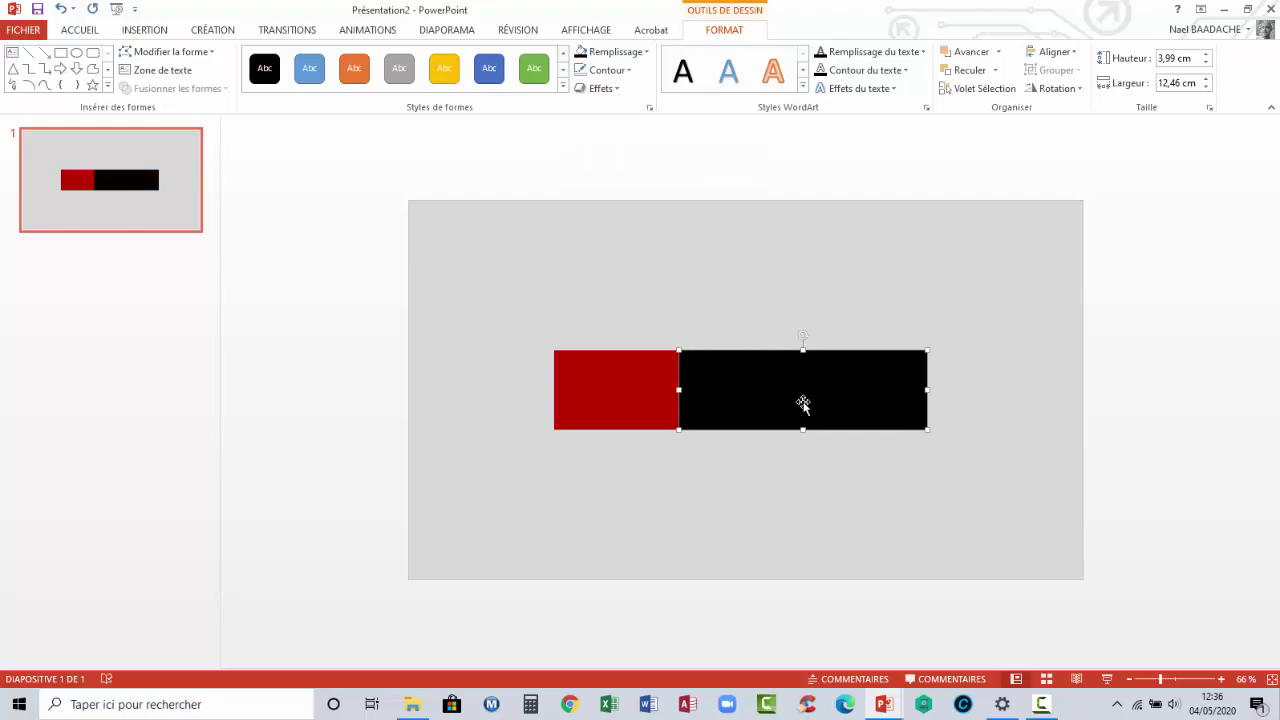
{"action": "left_click", "coordinate": [655, 408], "text": "shift"}
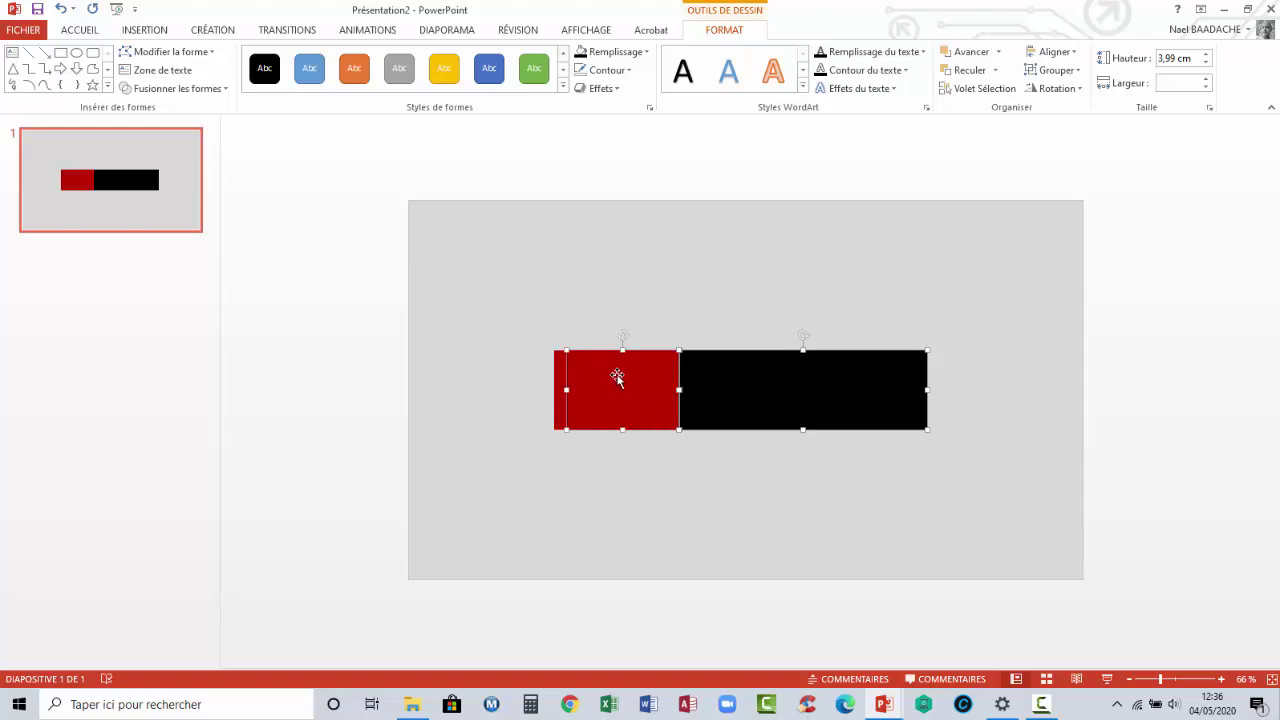
- Move the red and black rectangles off the slide's left edge and send the black one to the back
{"action": "left_click_drag", "start_coordinate": [800, 402], "coordinate": [424, 396]}
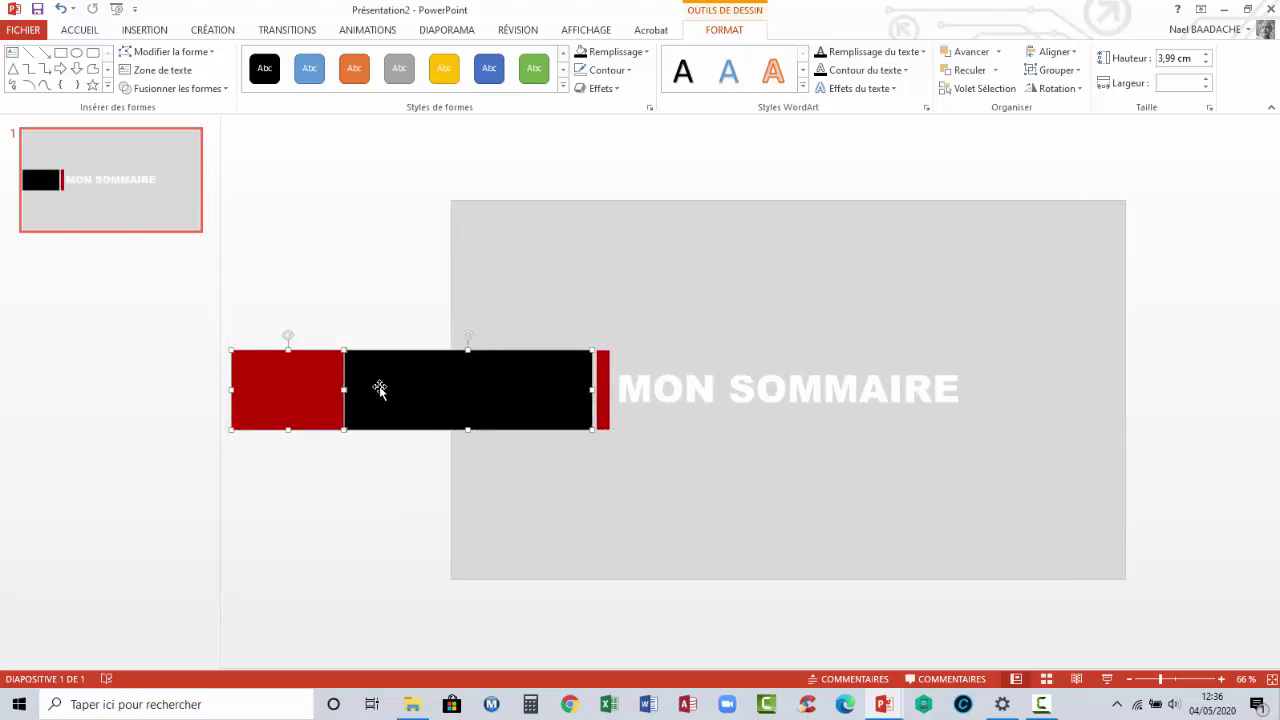
{"action": "right_click", "coordinate": [381, 387]}
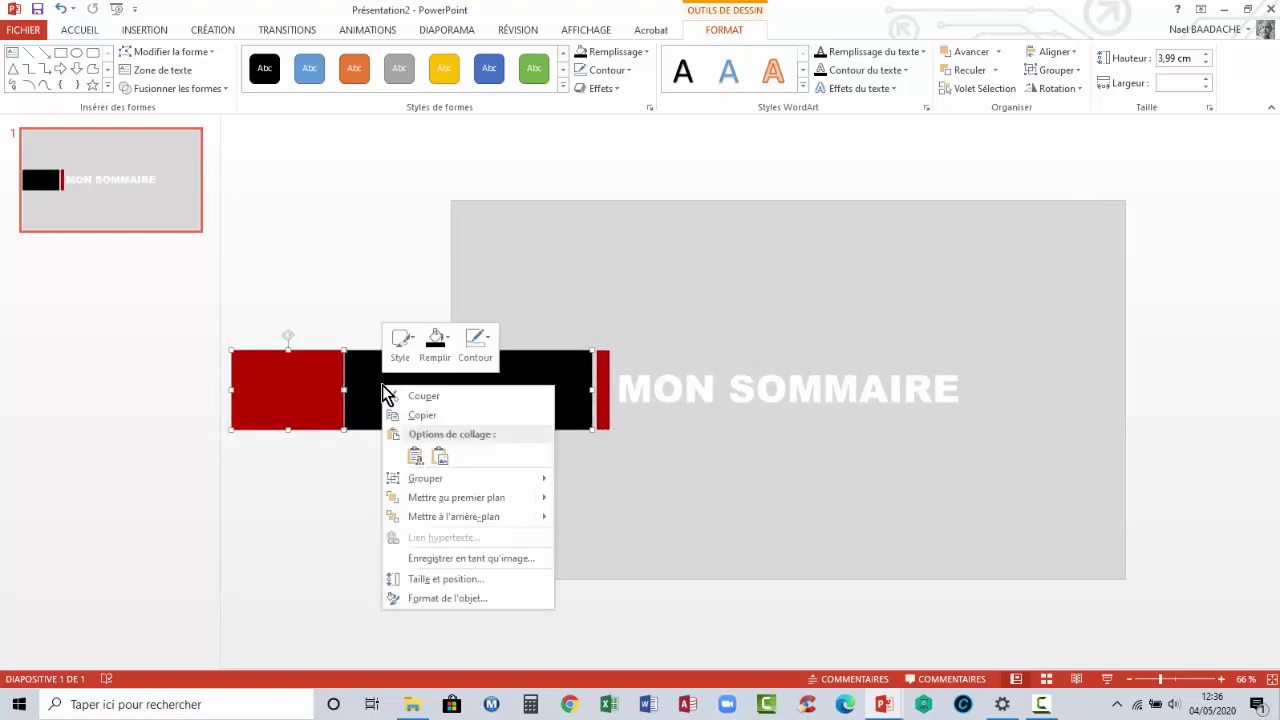
{"action": "mouse_move", "coordinate": [416, 520]}
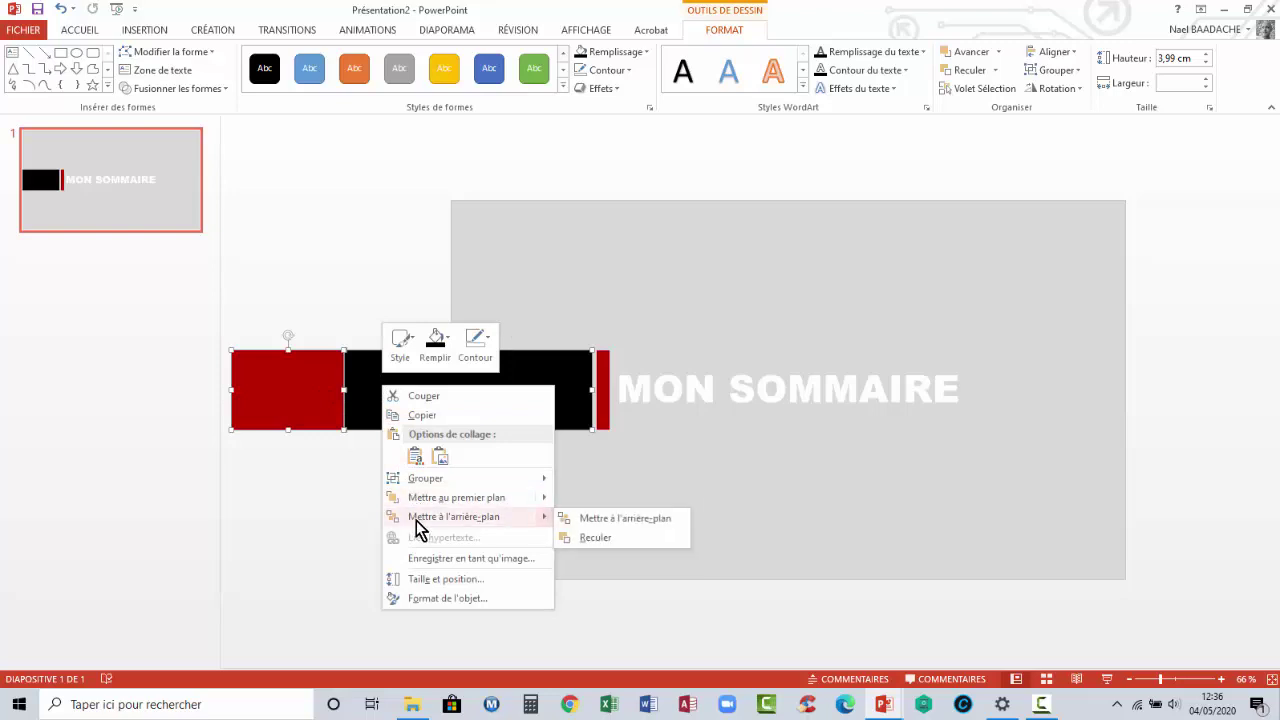
{"action": "left_click", "coordinate": [622, 519]}
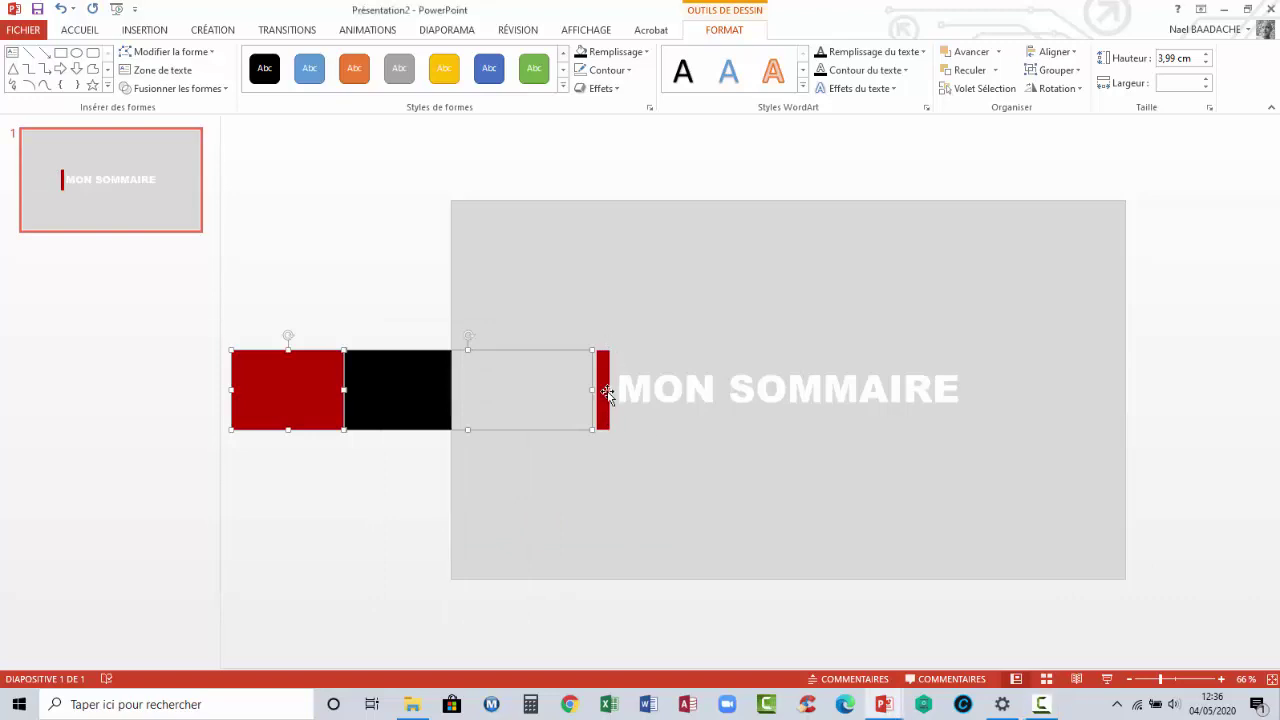
{"action": "left_click", "coordinate": [605, 392]}
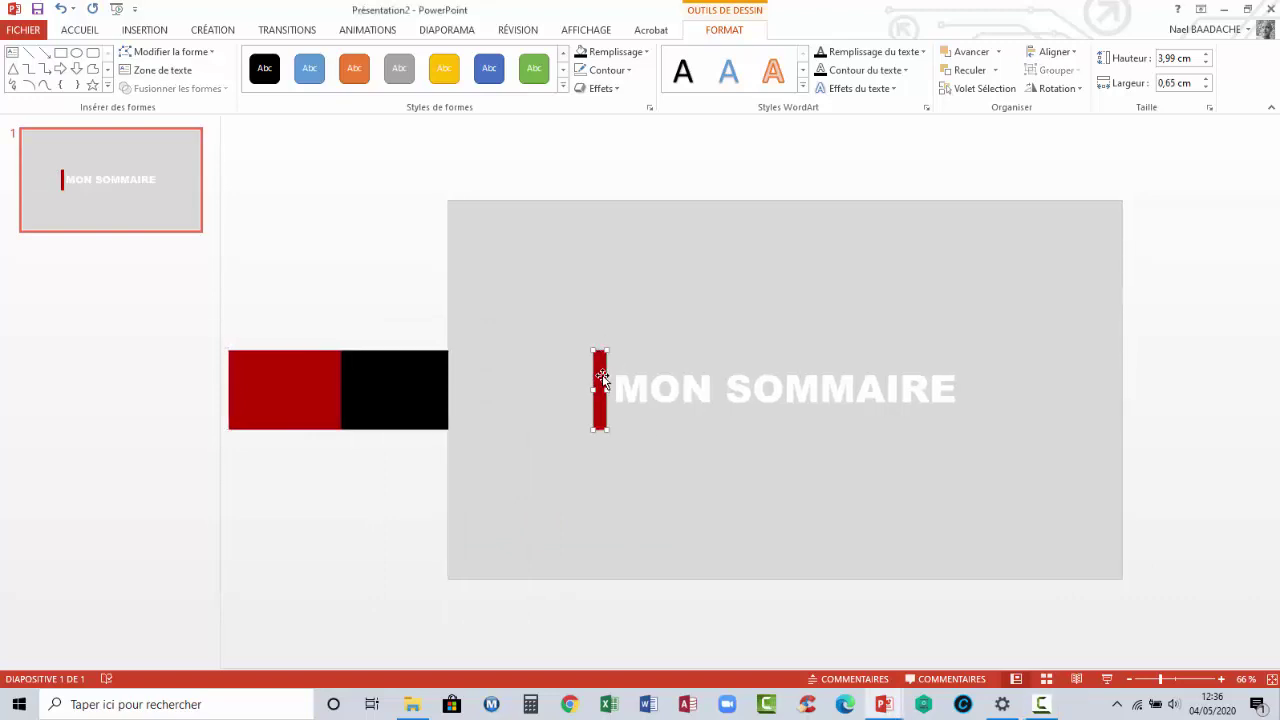
{"action": "left_click", "coordinate": [368, 33]}
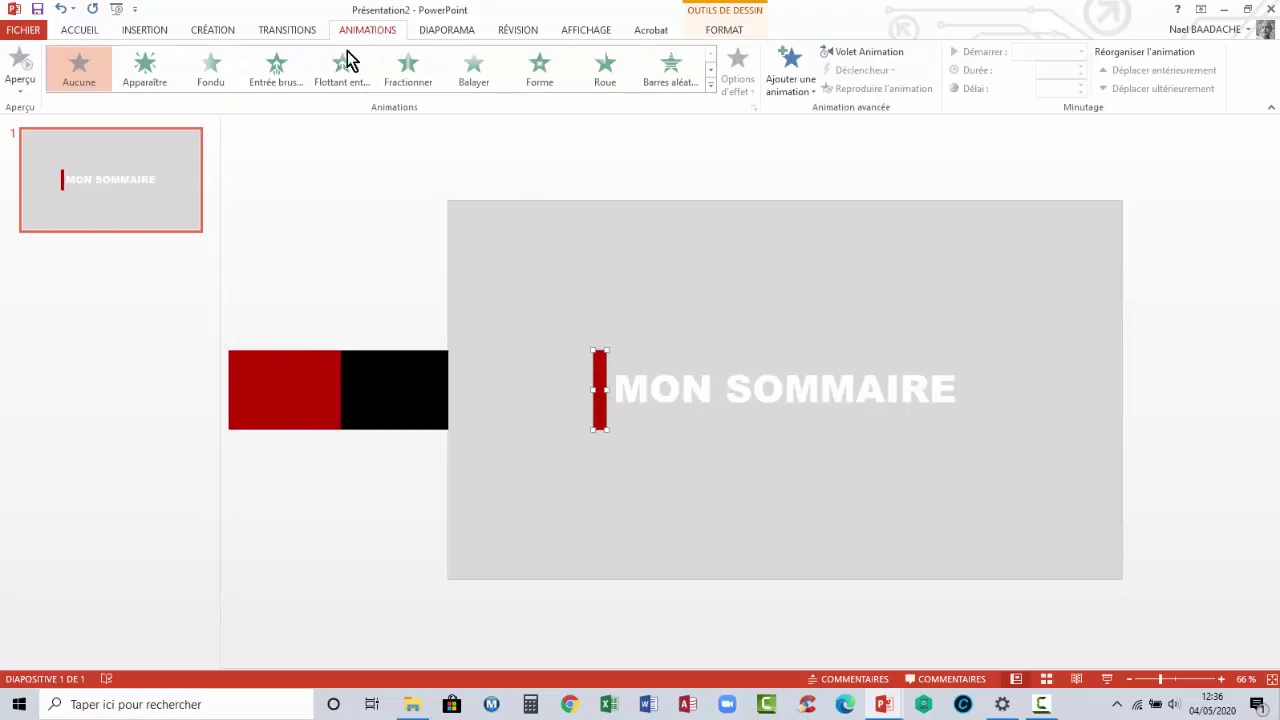
- Give the red bar a Fondu entrance, then select it with the grey and red rectangles
{"action": "left_click", "coordinate": [210, 73]}
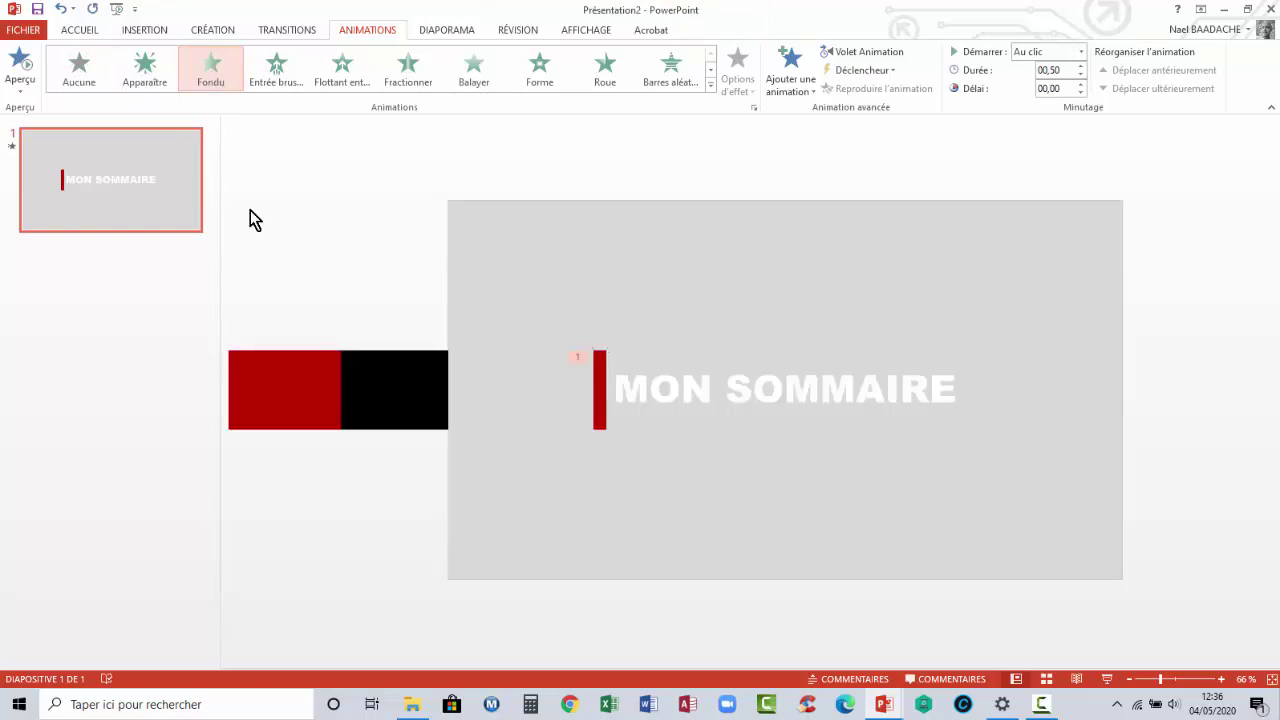
{"action": "left_click", "coordinate": [602, 405]}
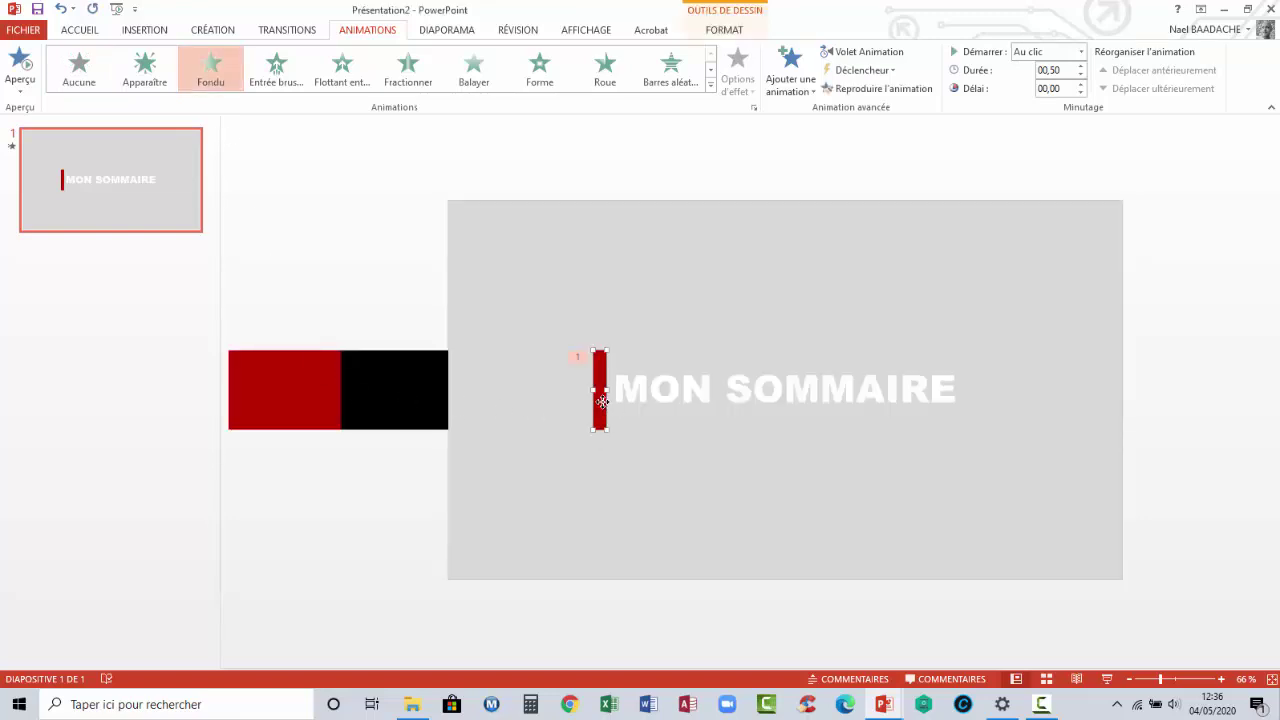
{"action": "left_click", "coordinate": [409, 406], "text": "shift"}
{"action": "left_click", "coordinate": [307, 401], "text": "shift"}
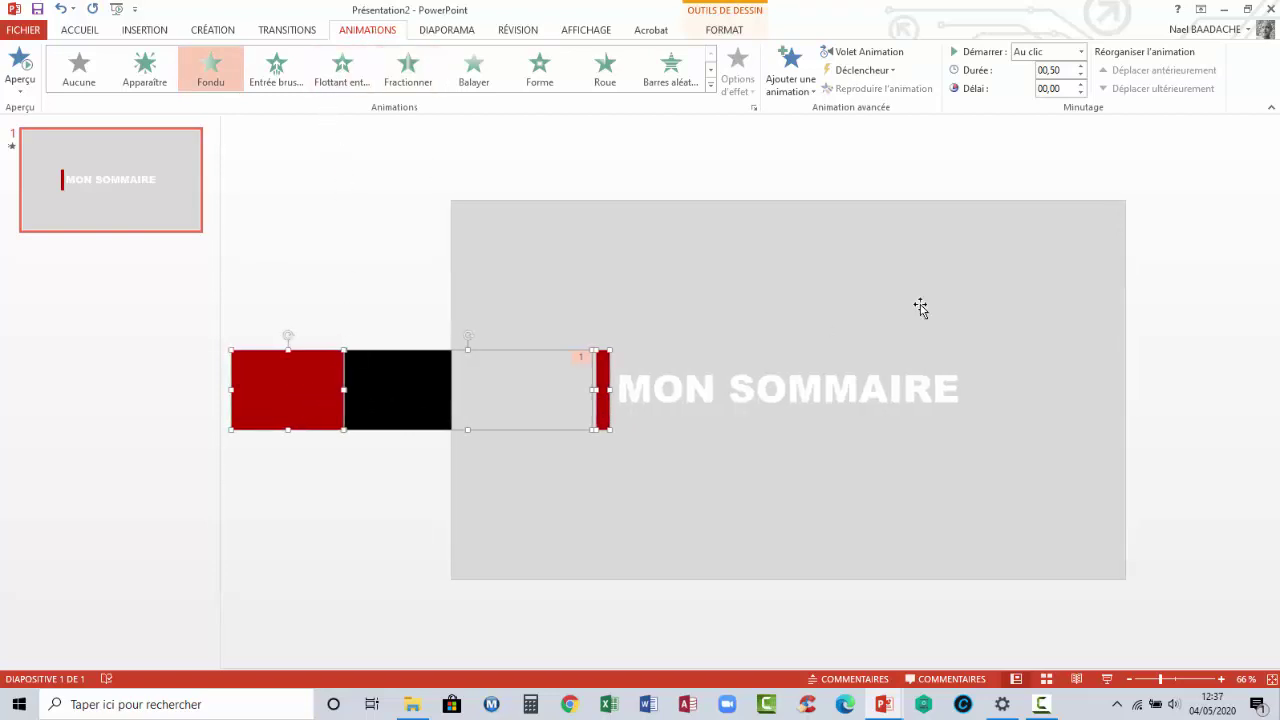
{"action": "left_click", "coordinate": [811, 97]}
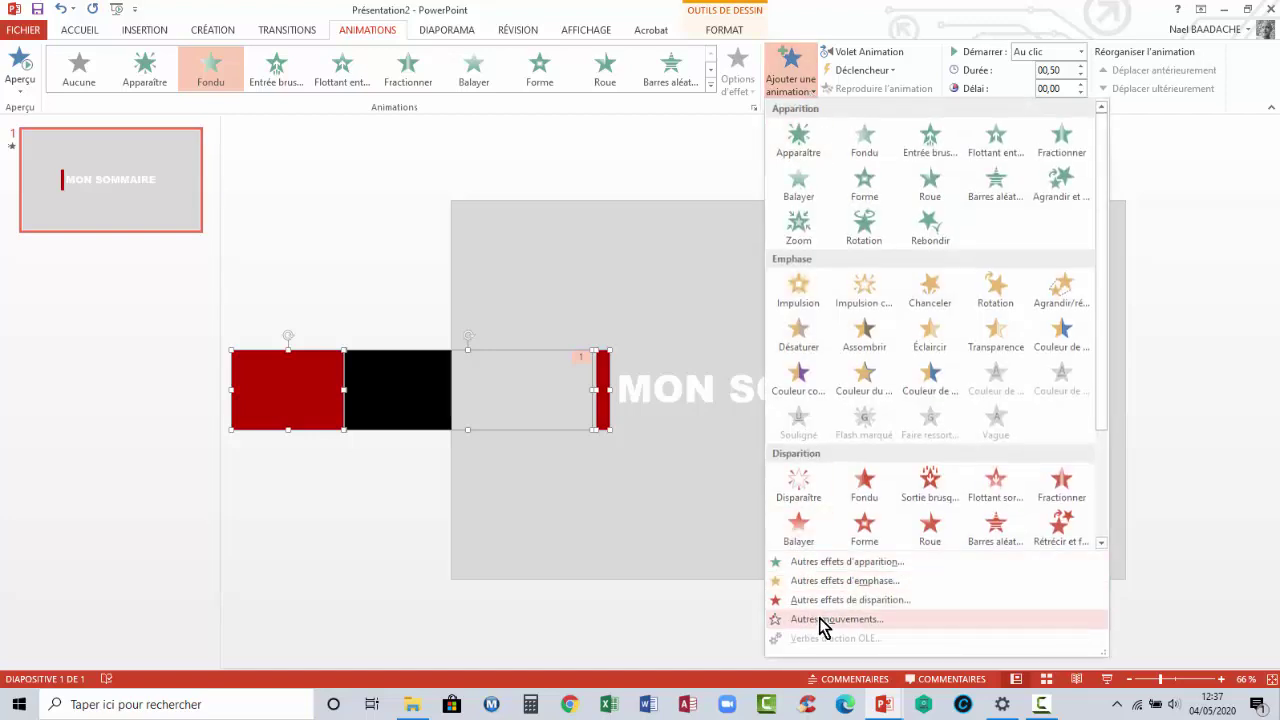
- Apply the straight Bas motion path from Autres trajectoires to the bars
{"action": "left_click", "coordinate": [820, 620]}
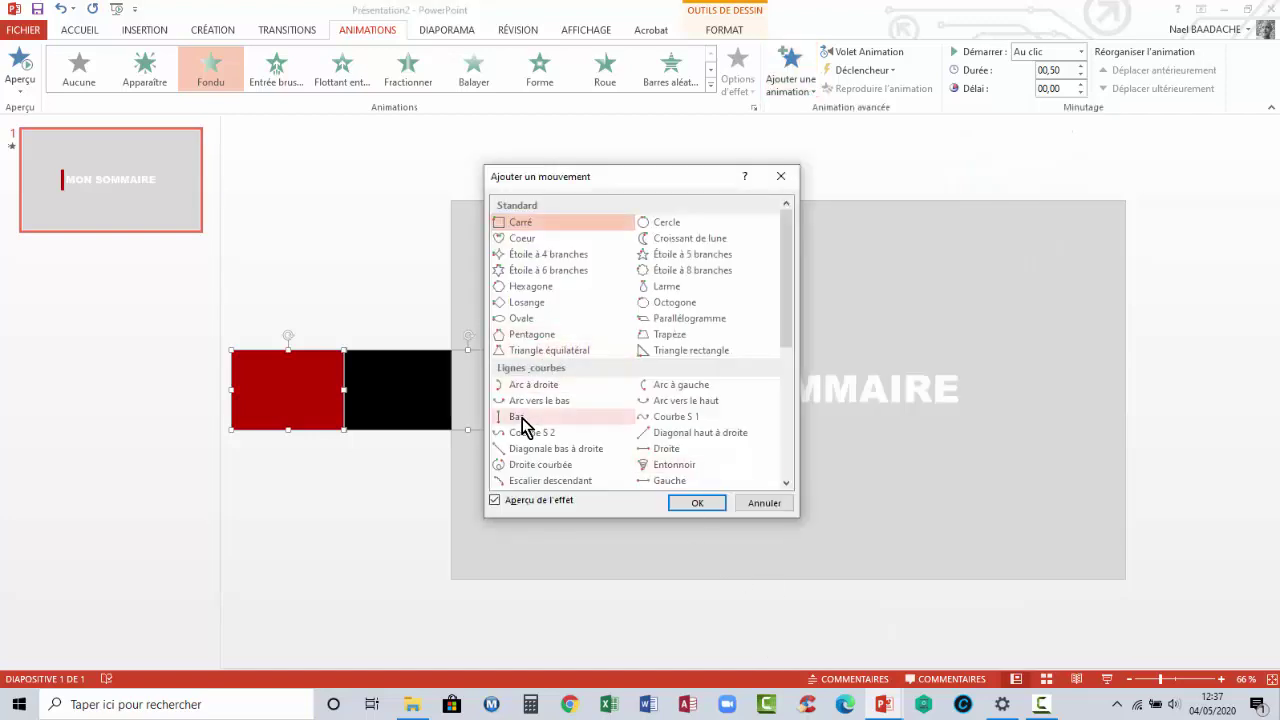
{"action": "left_click", "coordinate": [517, 420]}
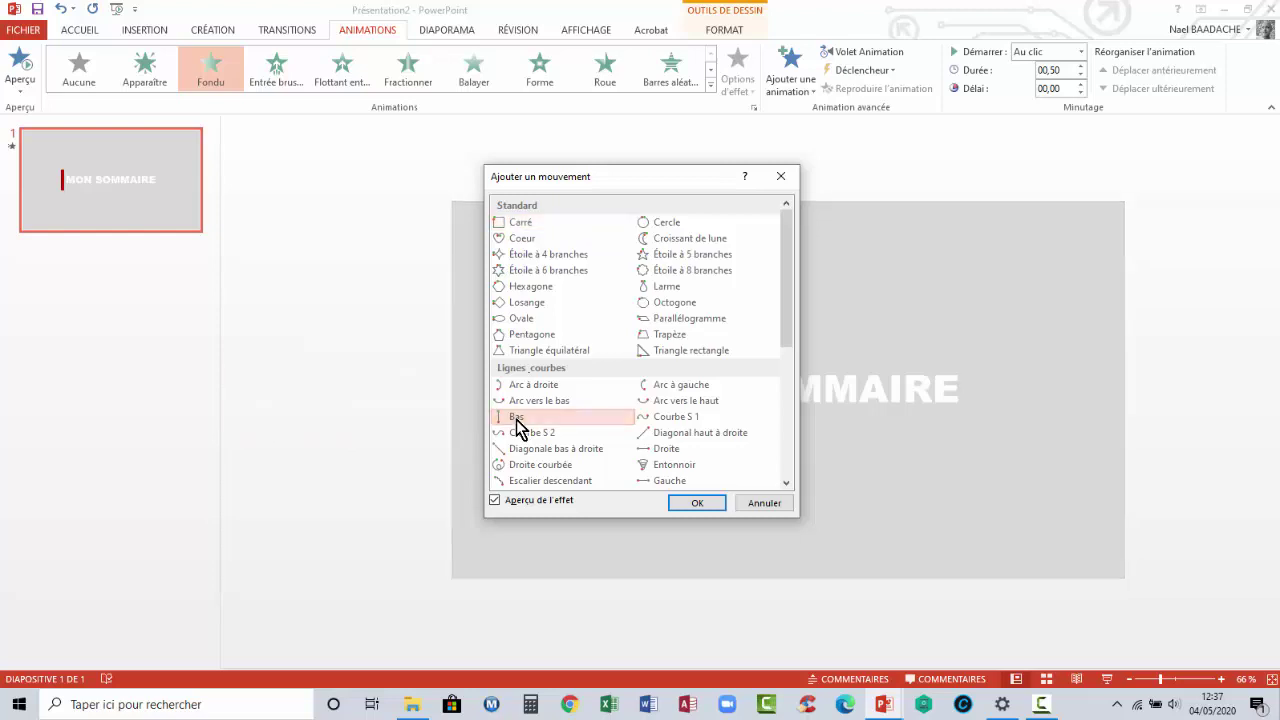
{"action": "left_click", "coordinate": [700, 504]}
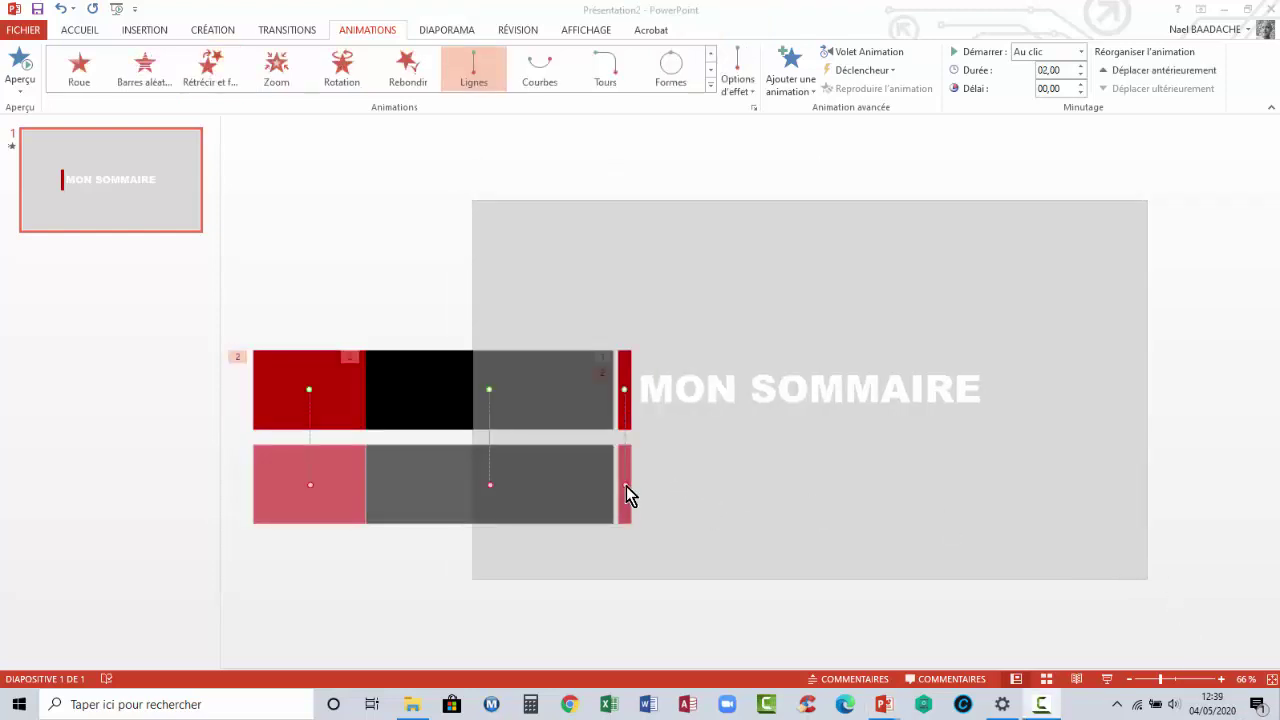
- Drag the path end points rightward: red bar past the title, grey over SOMMAIRE, red over MON
{"action": "mouse_move", "coordinate": [626, 486]}
{"action": "left_mouse_down"}
{"action": "mouse_move", "coordinate": [740, 405]}
{"action": "mouse_move", "coordinate": [978, 387]}
{"action": "left_mouse_up"}
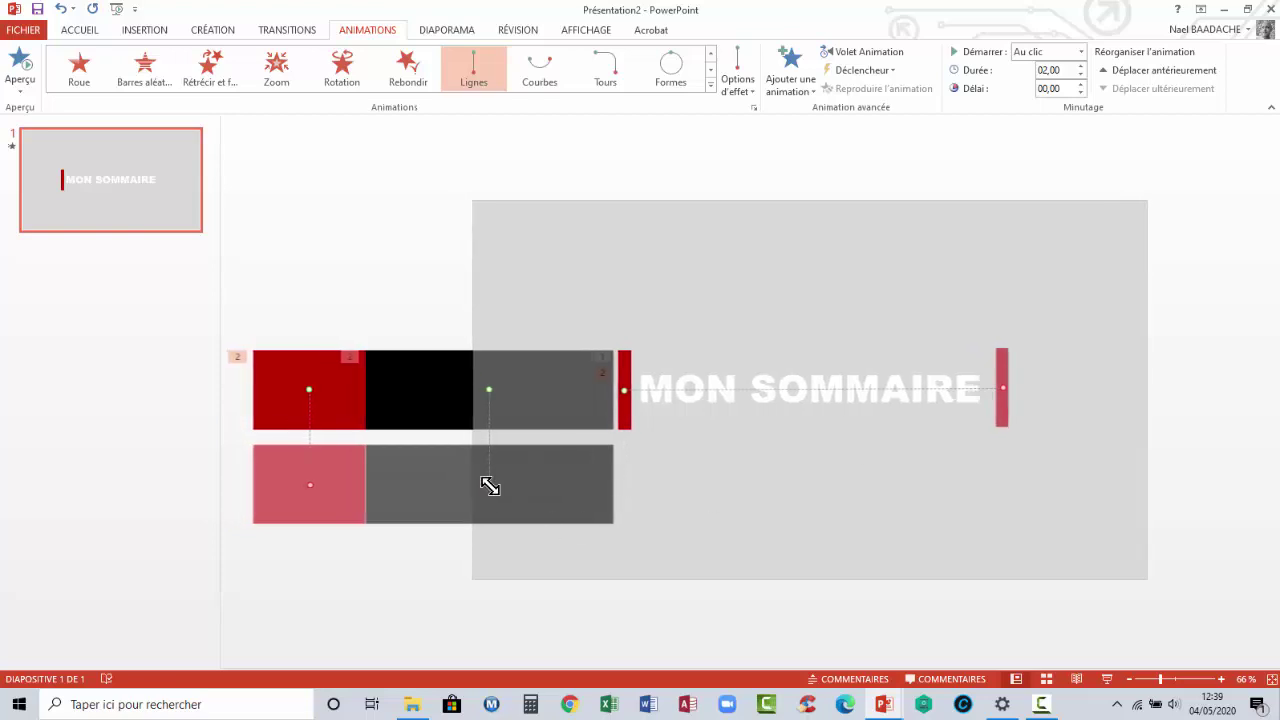
{"action": "left_click_drag", "start_coordinate": [489, 486], "coordinate": [736, 401]}
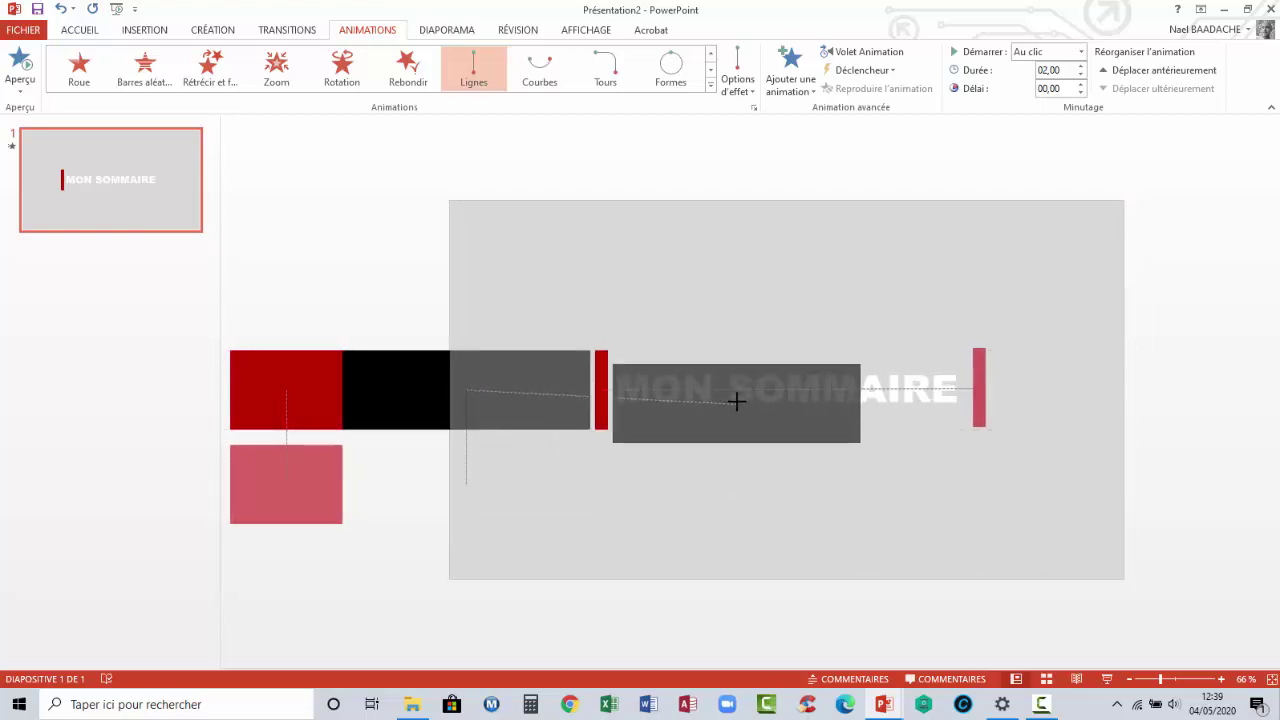
{"action": "mouse_move", "coordinate": [736, 401]}
{"action": "left_mouse_down"}
{"action": "mouse_move", "coordinate": [734, 389]}
{"action": "mouse_move", "coordinate": [850, 386]}
{"action": "left_mouse_up"}
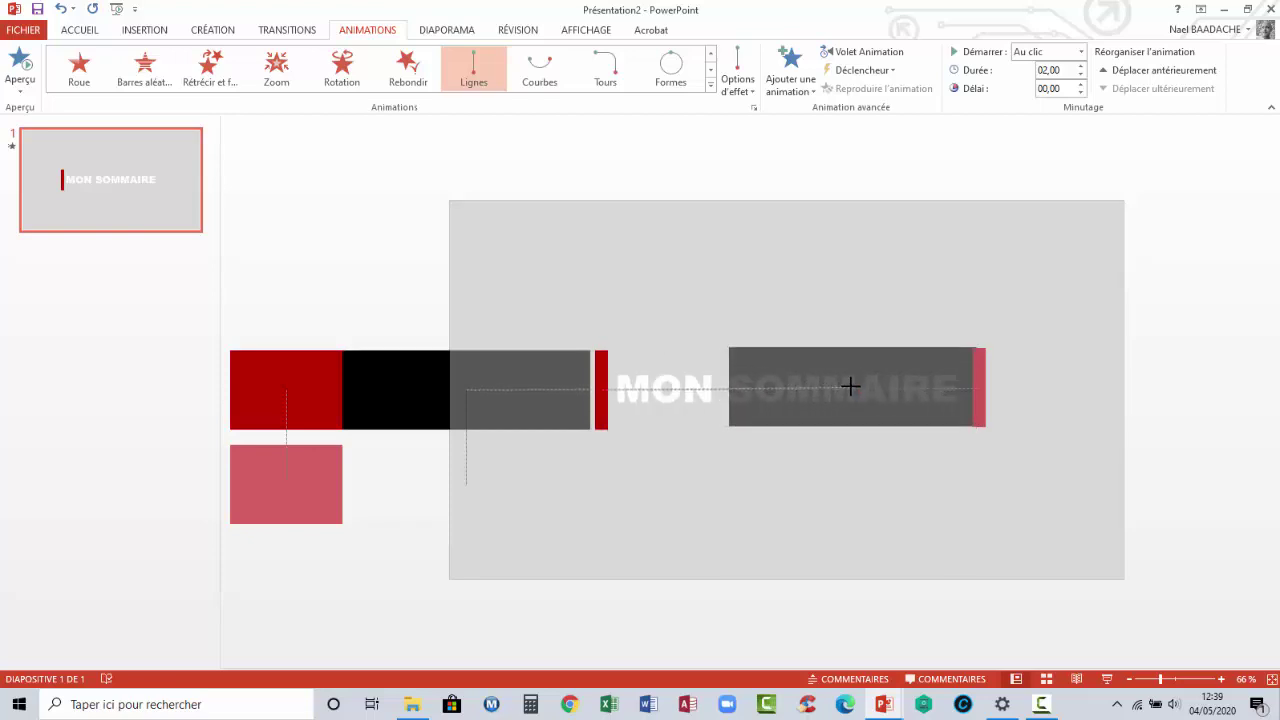
{"action": "left_click_drag", "start_coordinate": [850, 386], "coordinate": [843, 389]}
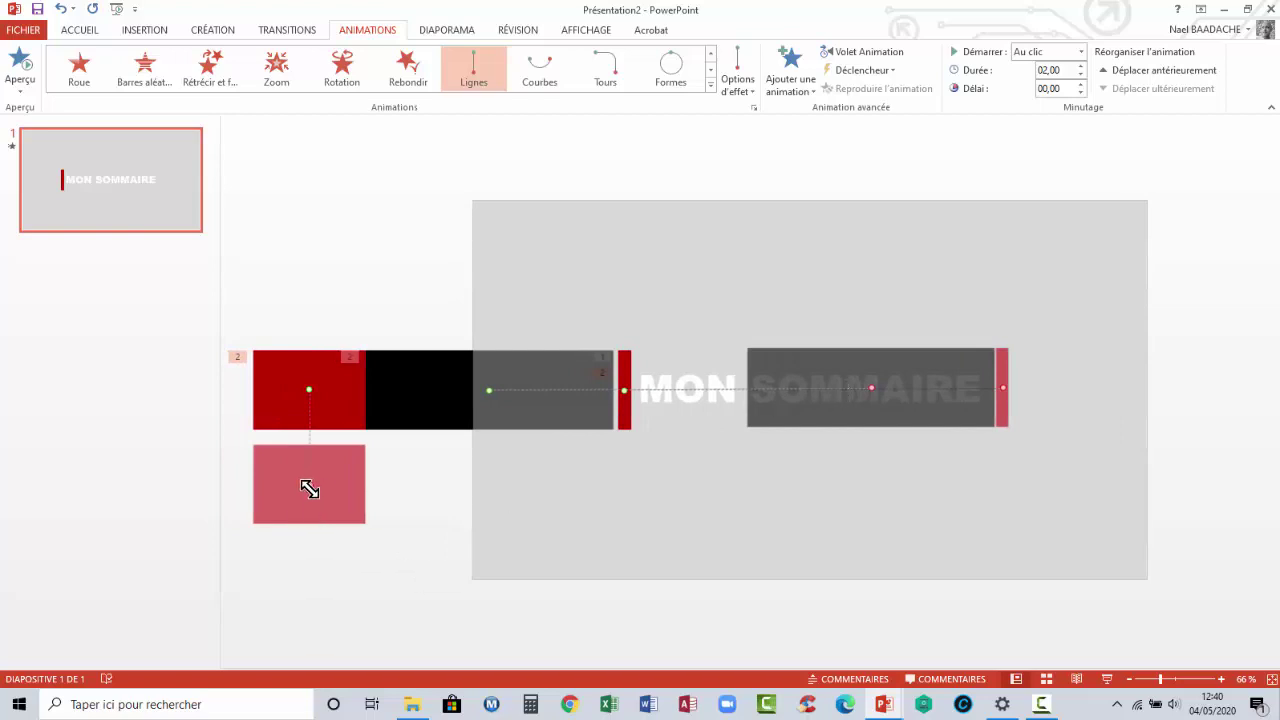
{"action": "mouse_move", "coordinate": [309, 488]}
{"action": "left_mouse_down"}
{"action": "mouse_move", "coordinate": [665, 404]}
{"action": "mouse_move", "coordinate": [667, 388]}
{"action": "left_mouse_up"}
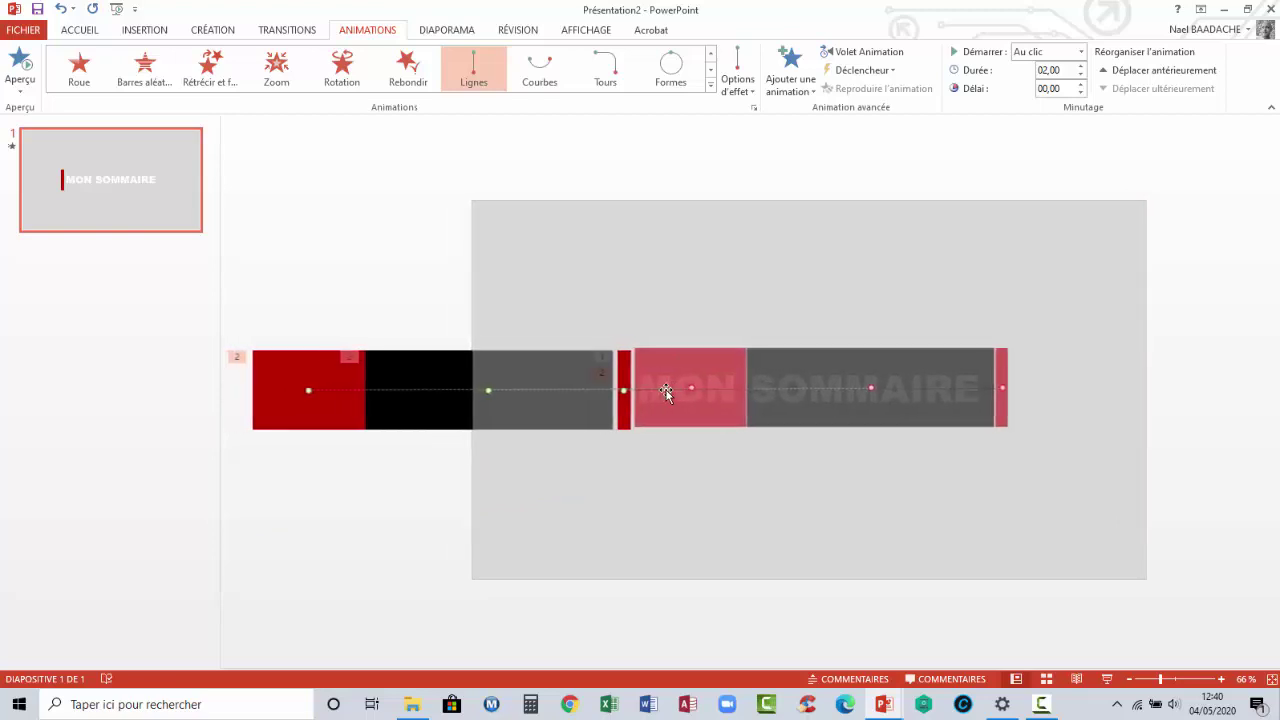
- Preview the slide animations twice, then shift the grey cover rectangle down and right
{"action": "left_click", "coordinate": [20, 66]}
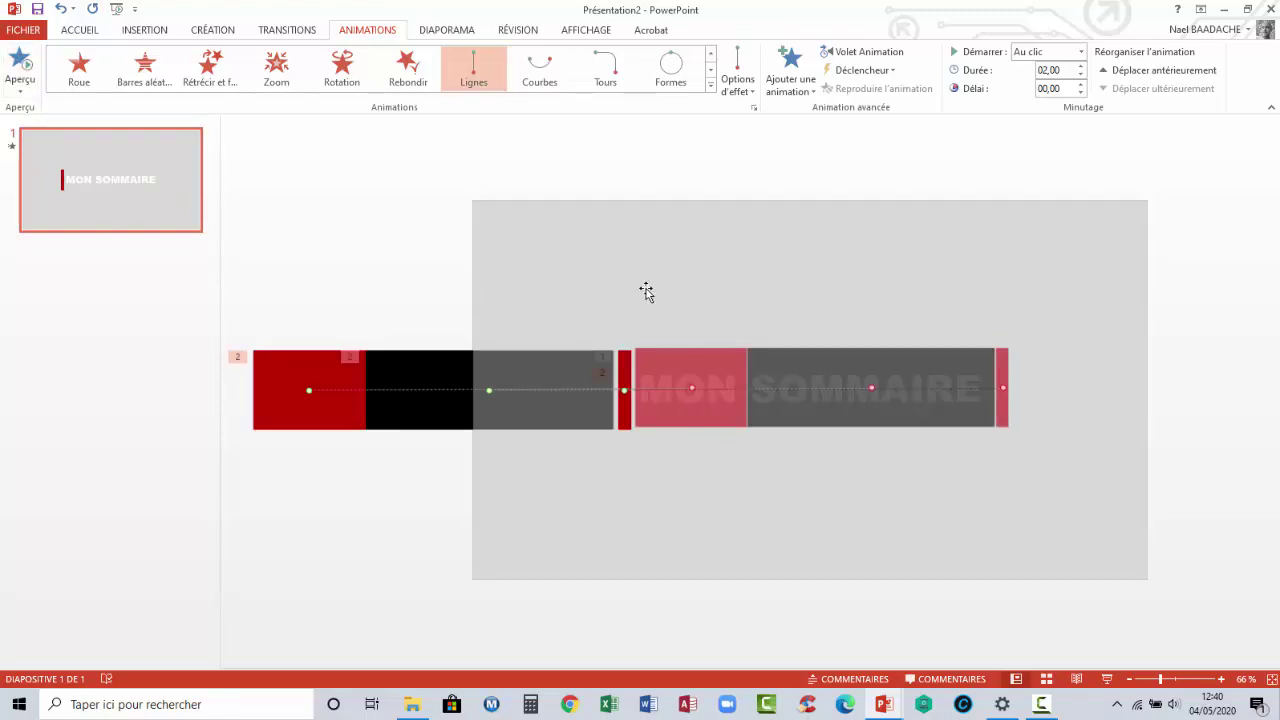
{"action": "left_click", "coordinate": [21, 60]}
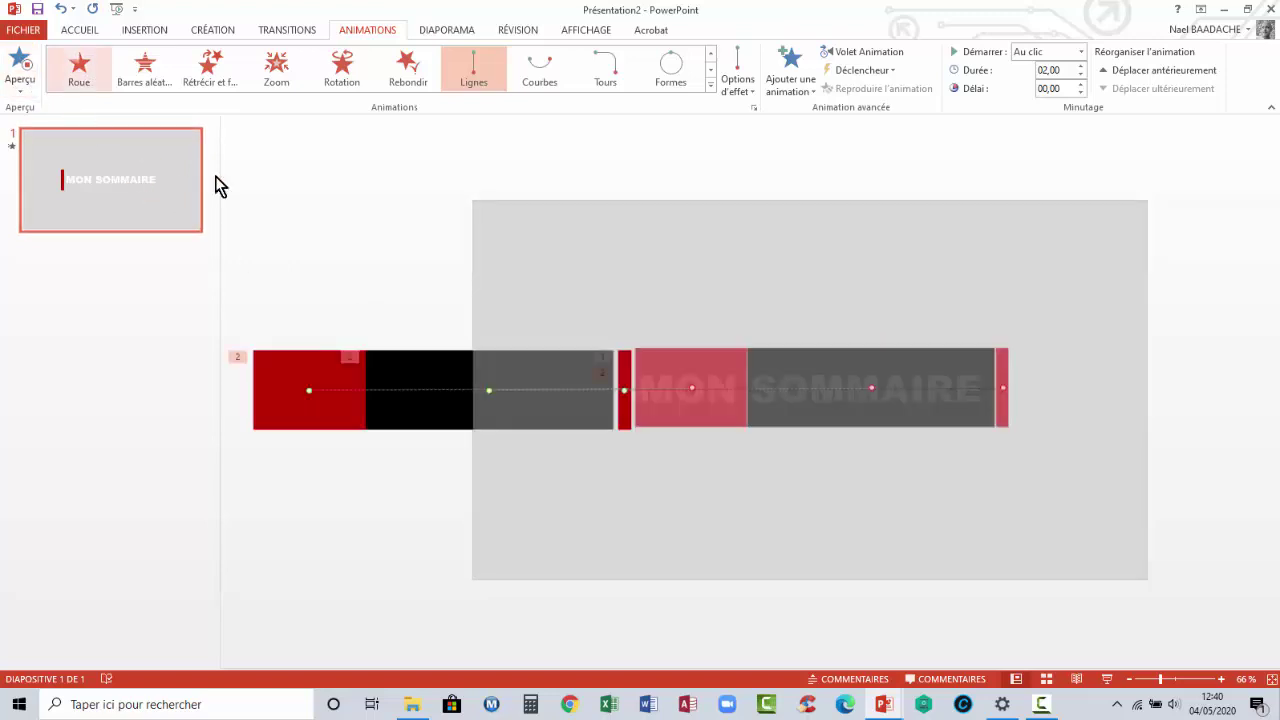
{"action": "left_click", "coordinate": [585, 260]}
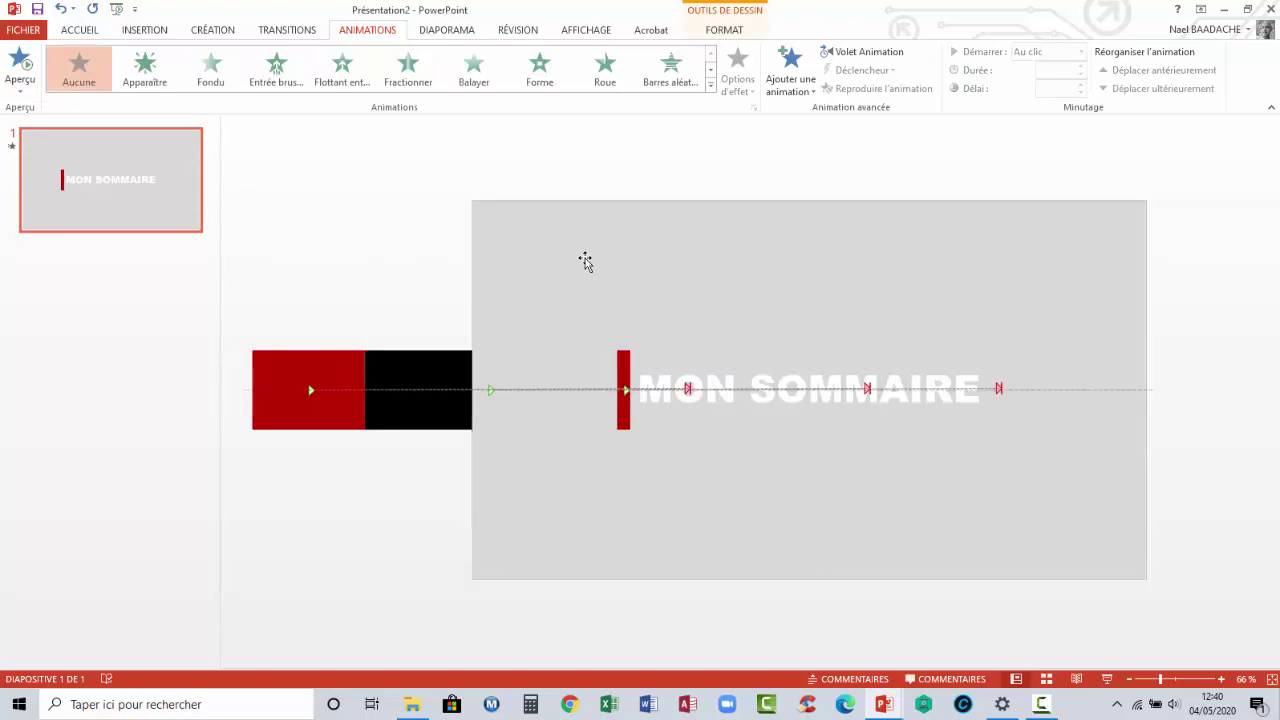
{"action": "left_click_drag", "start_coordinate": [585, 260], "coordinate": [606, 306]}
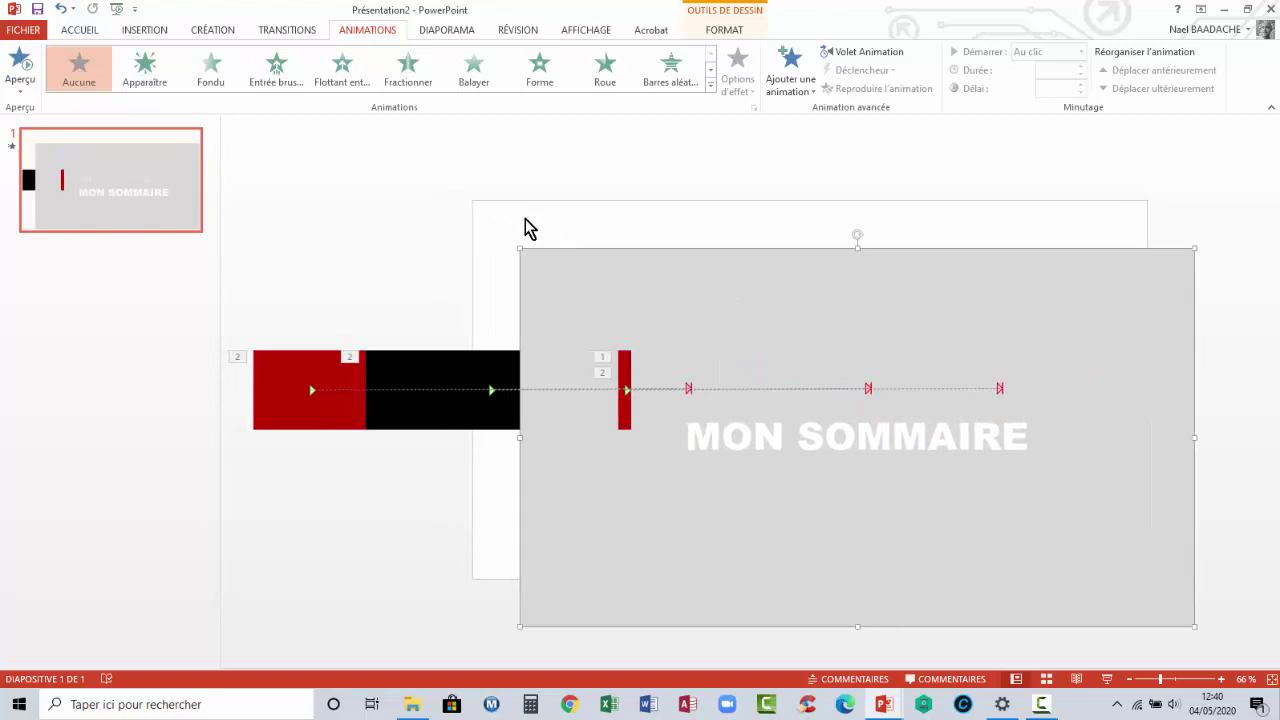
{"action": "left_click", "coordinate": [525, 222]}
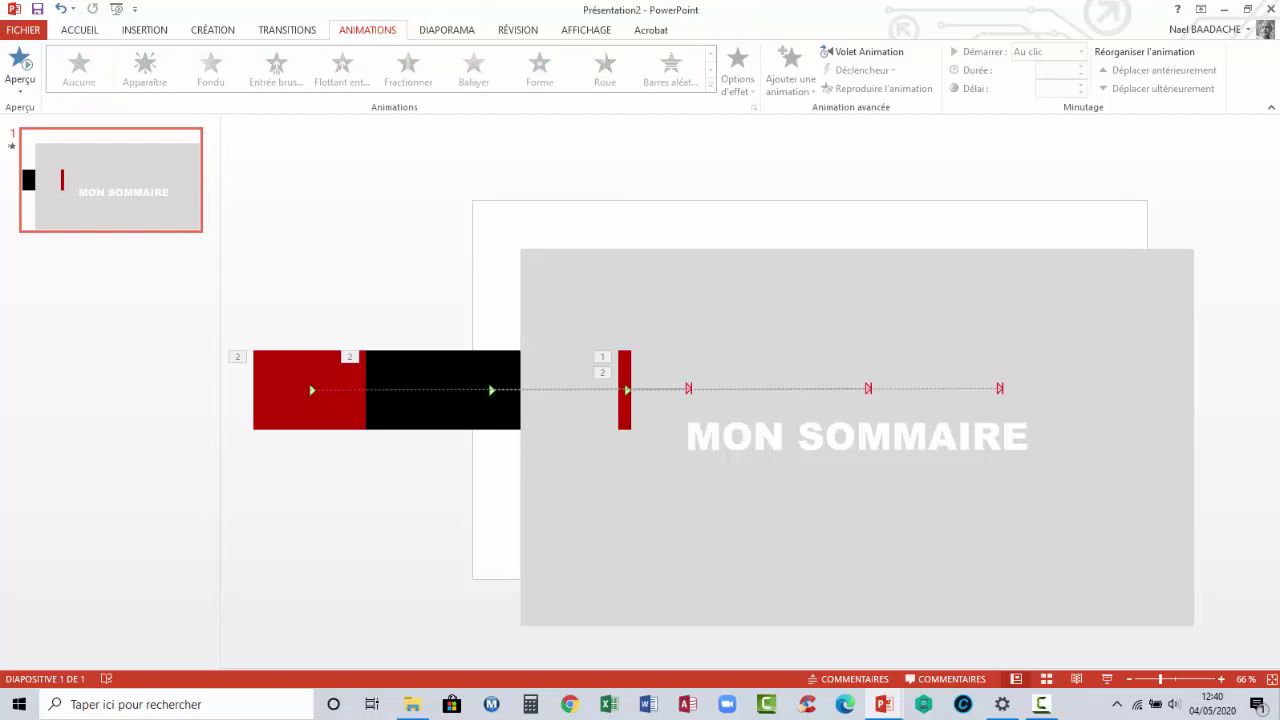
- Set the slide background to the cover rectangle's grey using the eyedropper
{"action": "right_click", "coordinate": [536, 228]}
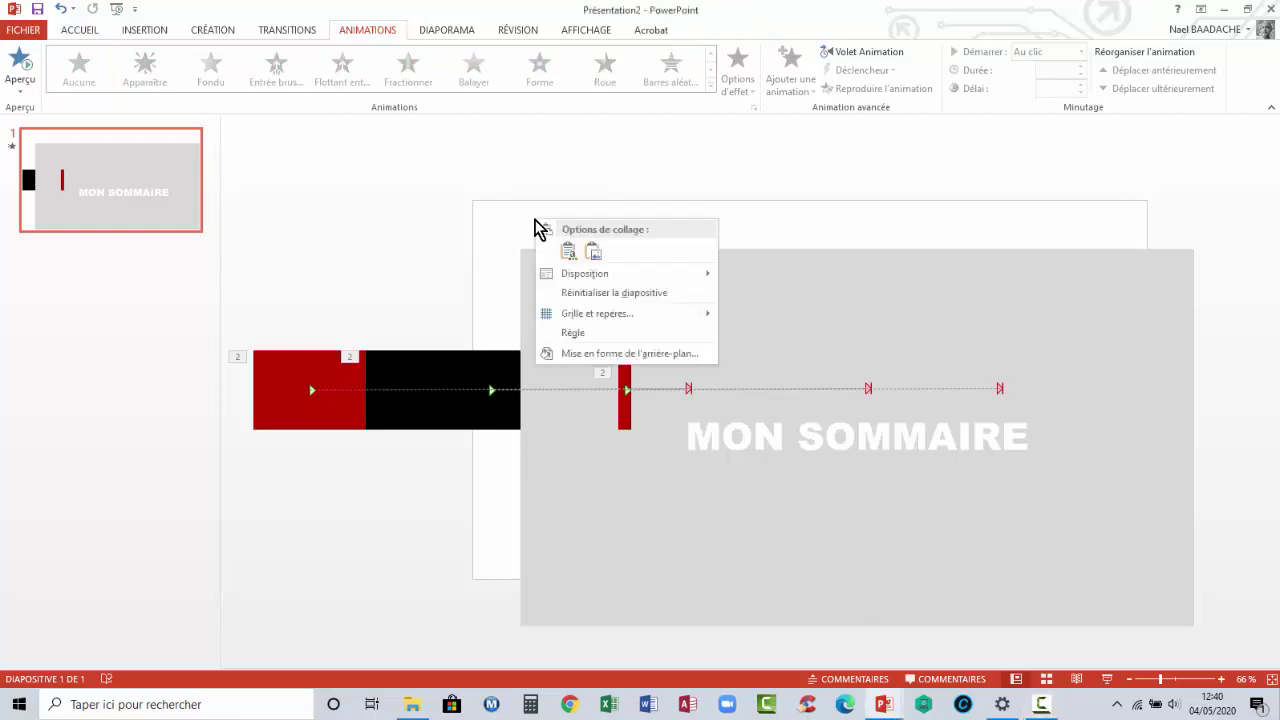
{"action": "left_click", "coordinate": [576, 364]}
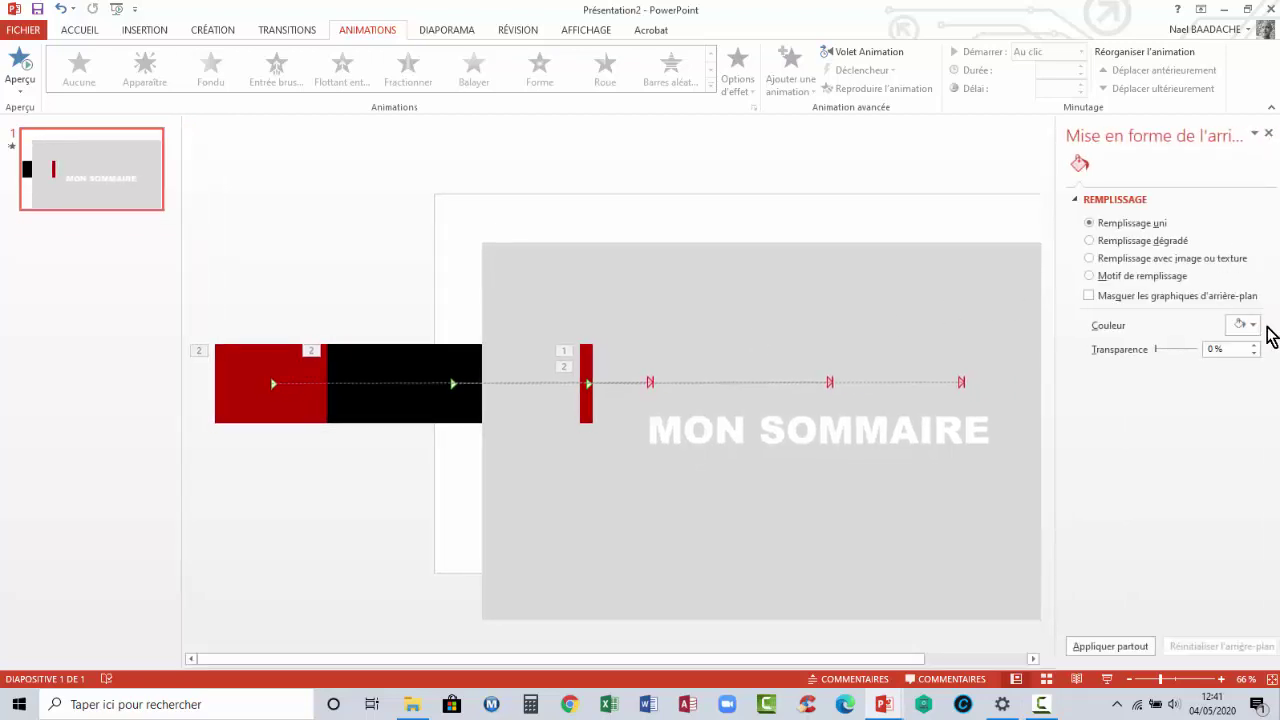
{"action": "left_click", "coordinate": [1253, 325]}
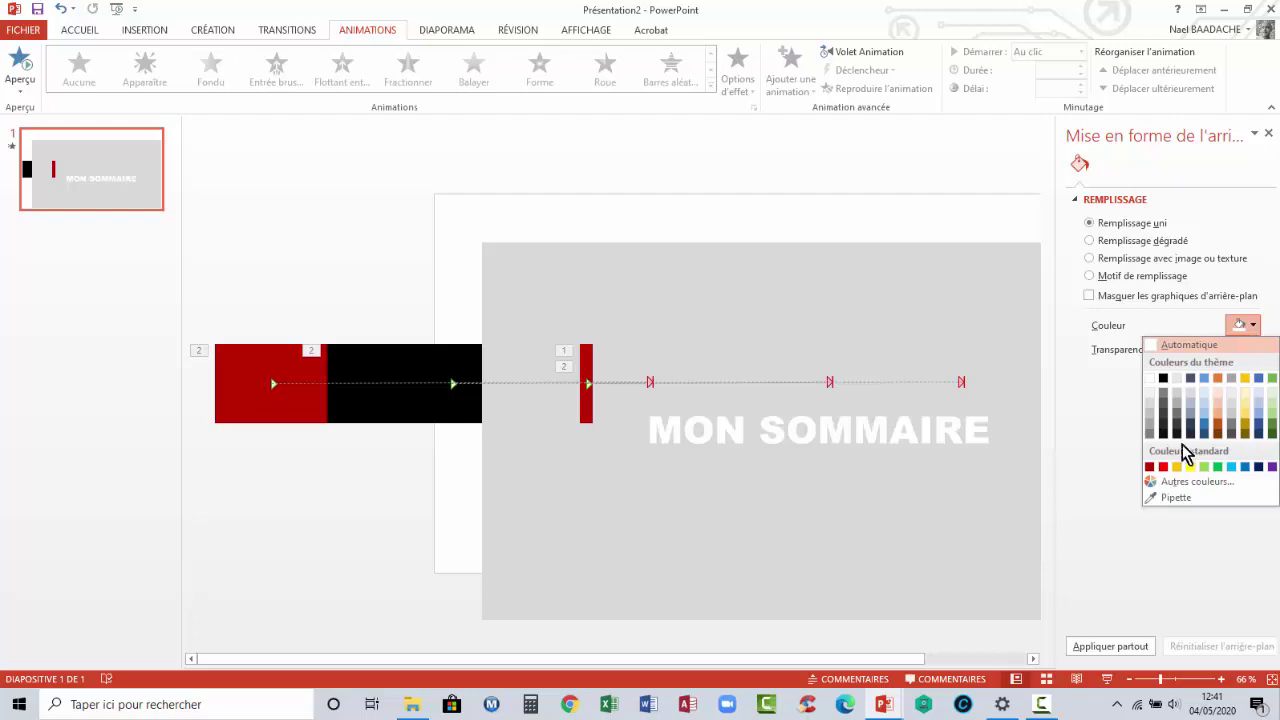
{"action": "left_click", "coordinate": [1178, 499]}
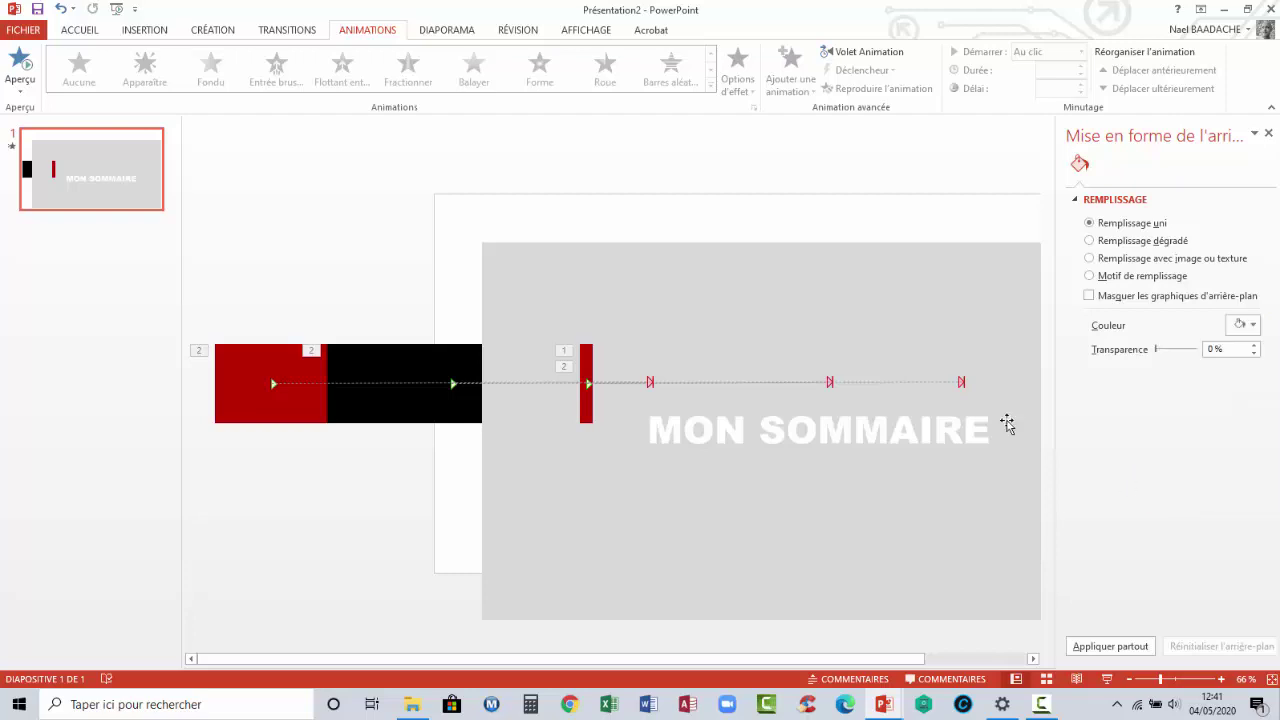
{"action": "left_click", "coordinate": [866, 318]}
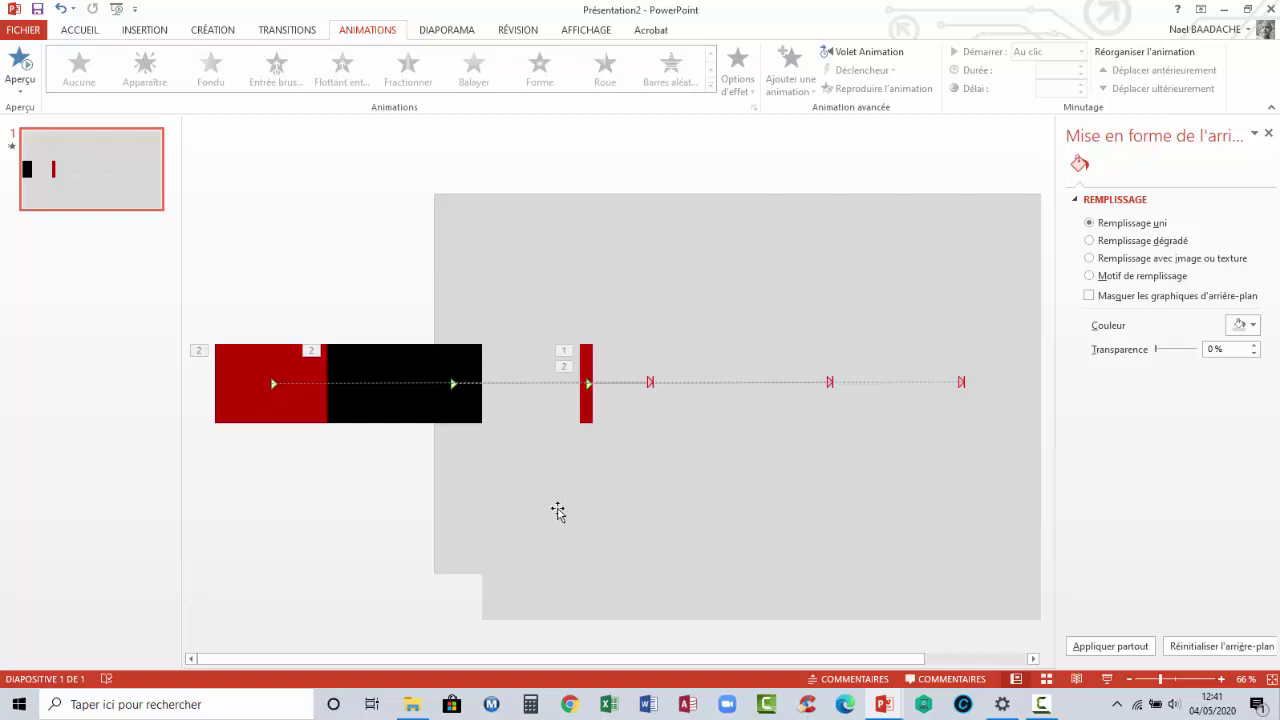
- Realign the grey rectangle with the slide edges, close the format pane, and preview
{"action": "left_click", "coordinate": [662, 516]}
{"action": "mouse_move", "coordinate": [662, 516]}
{"action": "left_mouse_down"}
{"action": "mouse_move", "coordinate": [608, 454]}
{"action": "mouse_move", "coordinate": [590, 463]}
{"action": "left_mouse_up"}
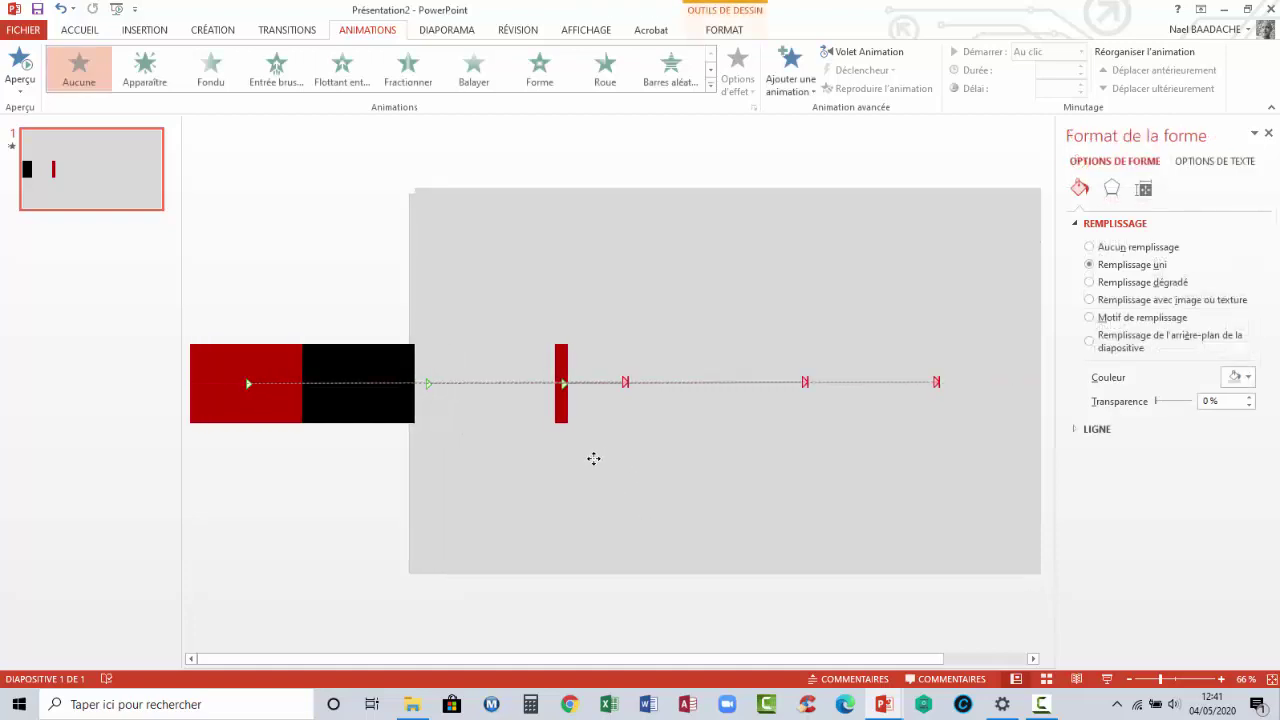
{"action": "left_click_drag", "start_coordinate": [590, 463], "coordinate": [589, 463]}
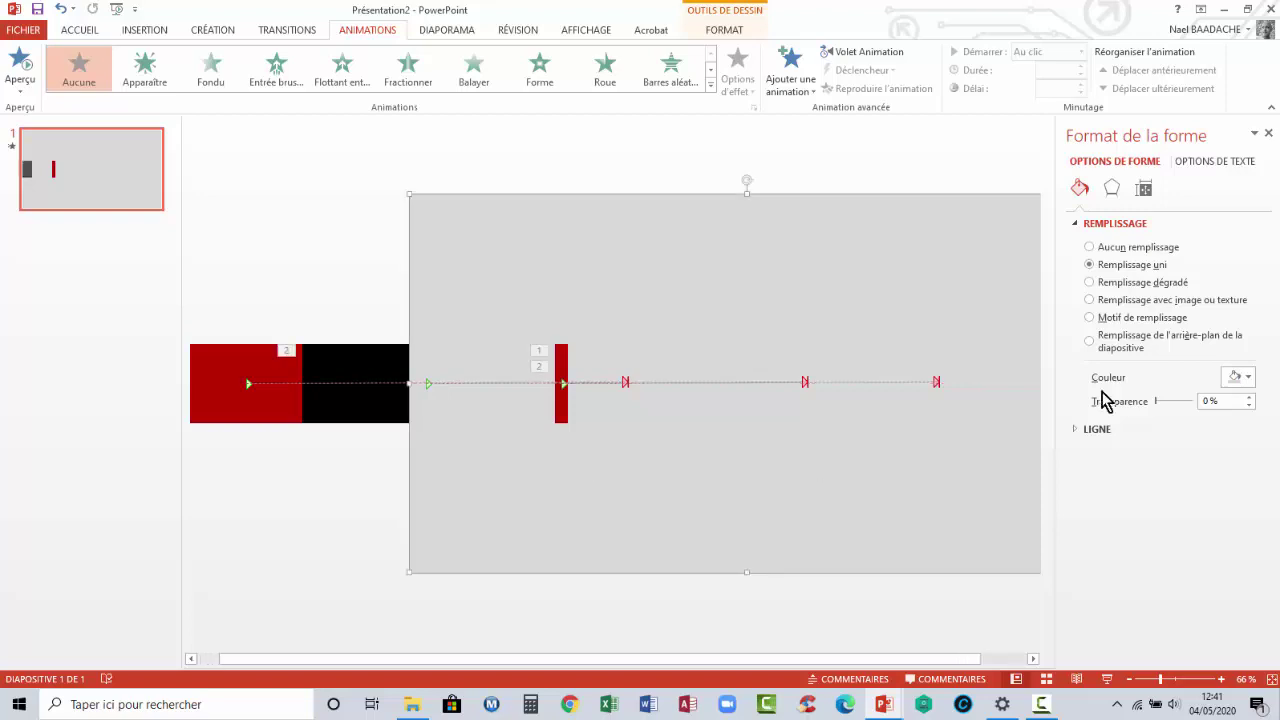
{"action": "left_click", "coordinate": [1268, 133]}
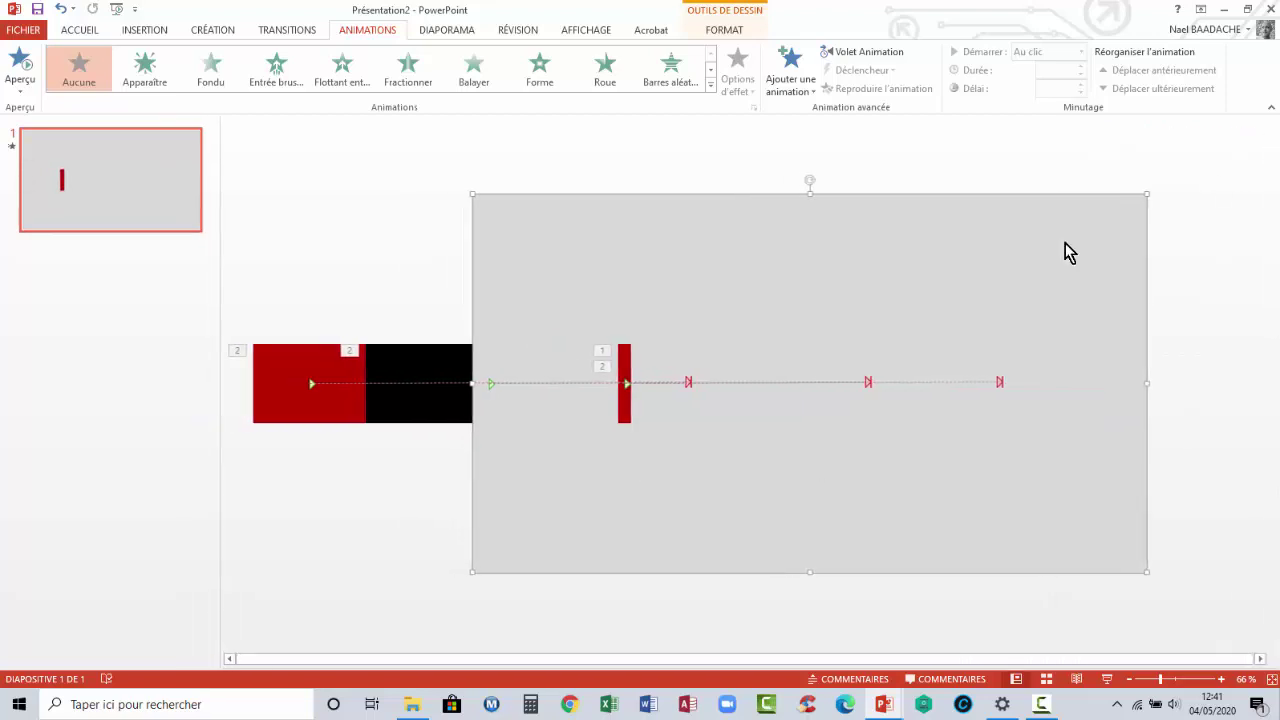
{"action": "left_click", "coordinate": [20, 66]}
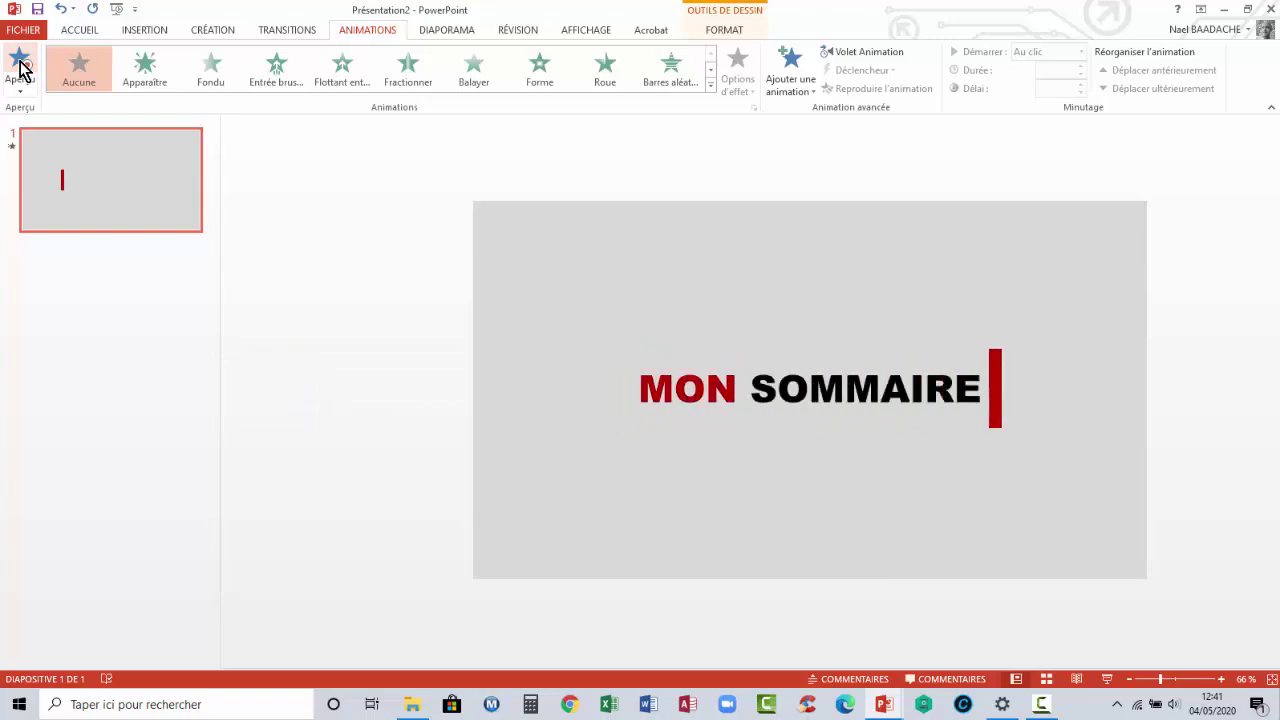
- Start the full-screen slideshow from the Diaporama status-bar button
{"action": "left_click", "coordinate": [1108, 680]}
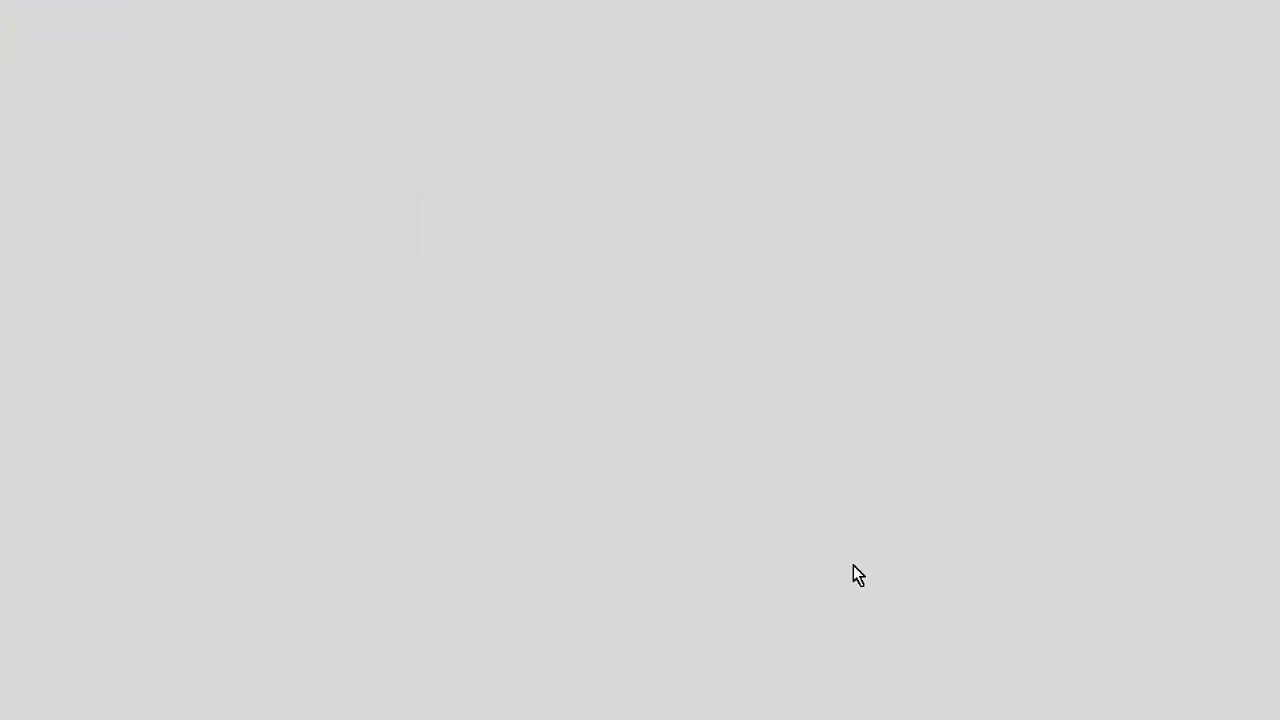